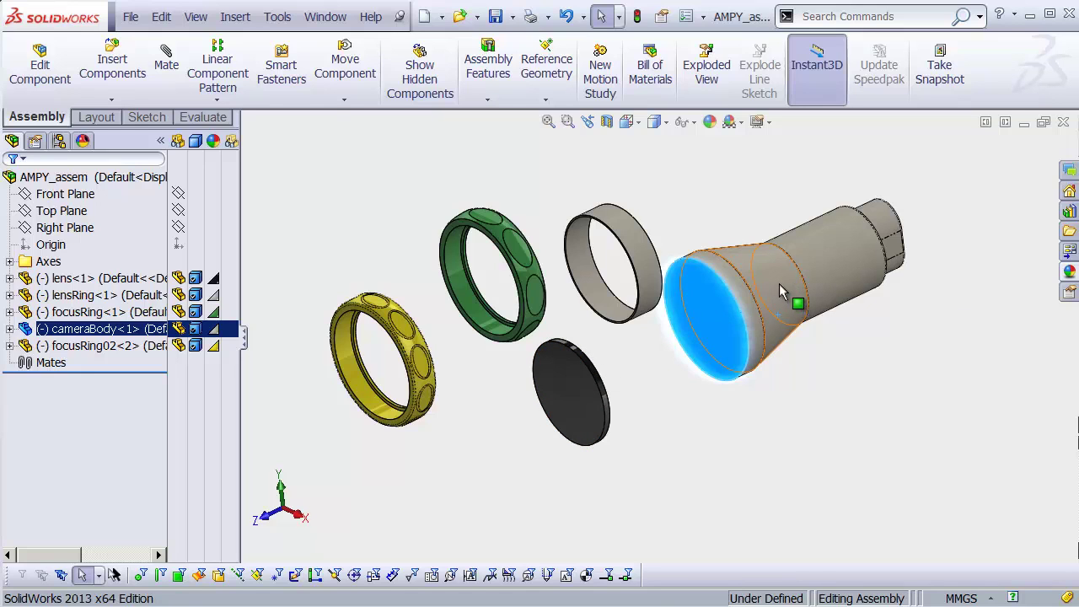
Shift the camera body slightly lower, and form a new subassembly from all five components, lens through focusRing02
{"action": "left_click_drag", "start_coordinate": [779, 292], "coordinate": [692, 396]}
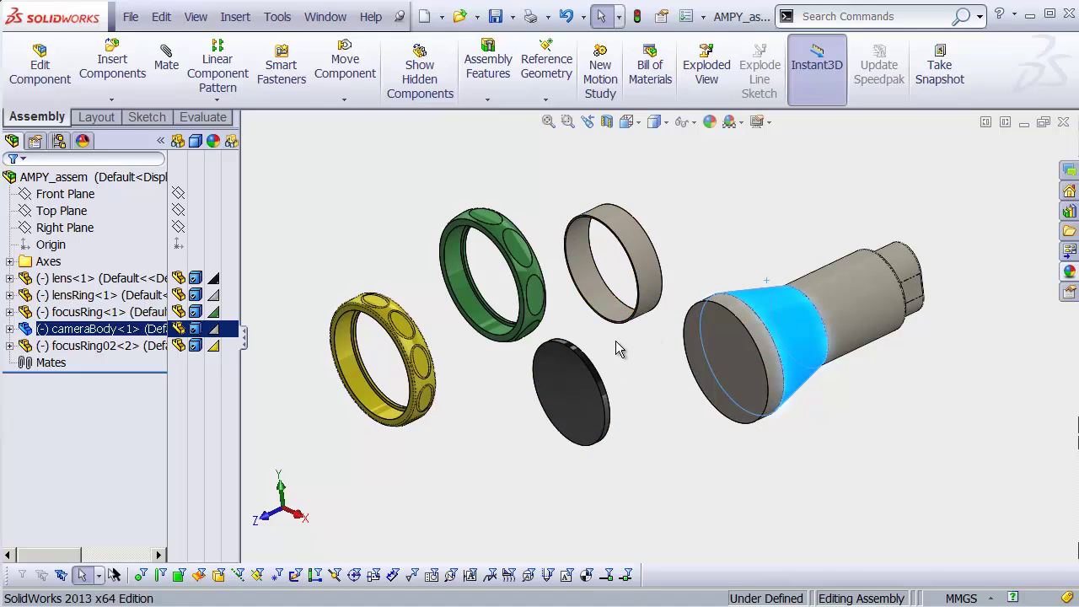
{"action": "left_click", "coordinate": [97, 279]}
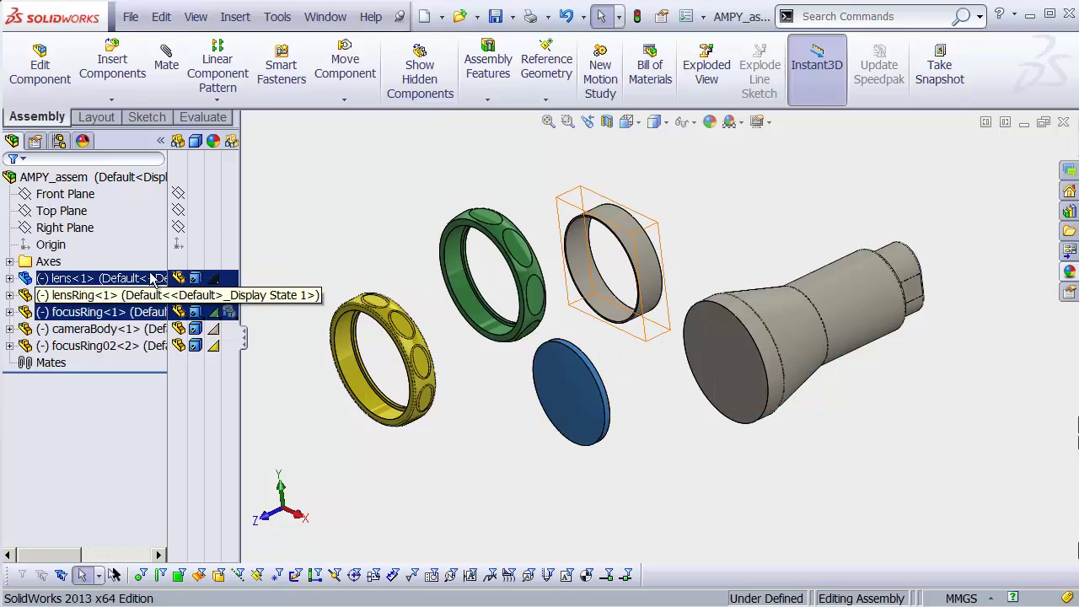
{"action": "left_click", "coordinate": [102, 346], "text": "shift"}
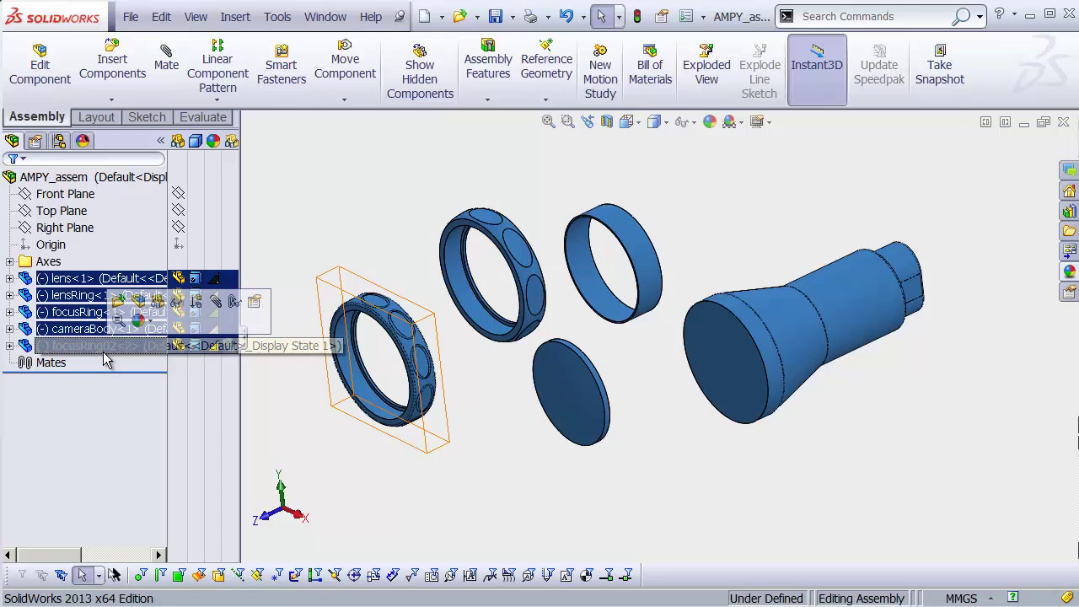
{"action": "right_click", "coordinate": [87, 278]}
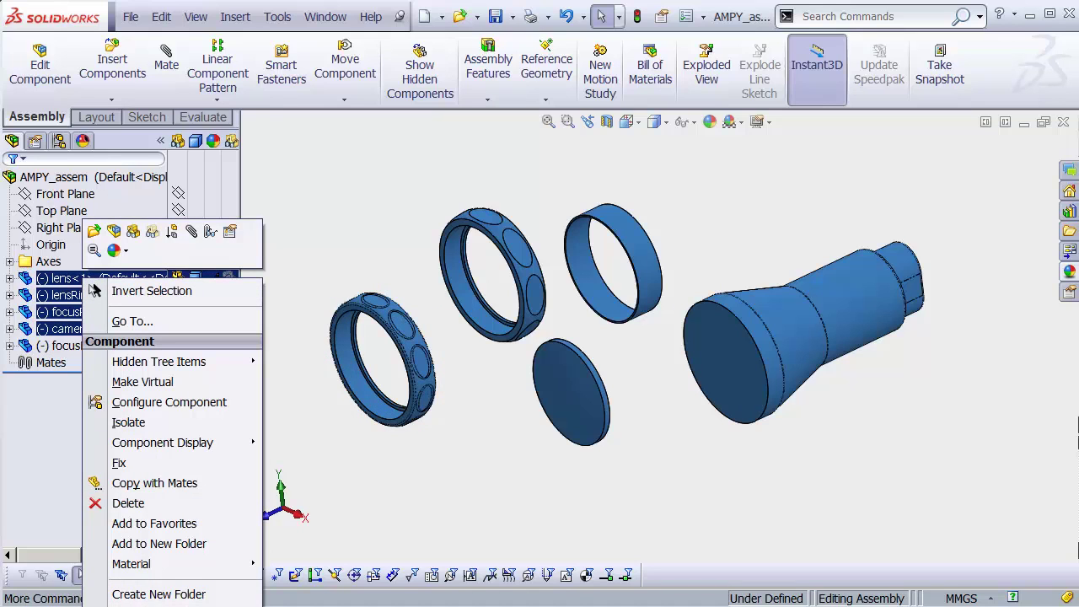
{"action": "left_click", "coordinate": [173, 606]}
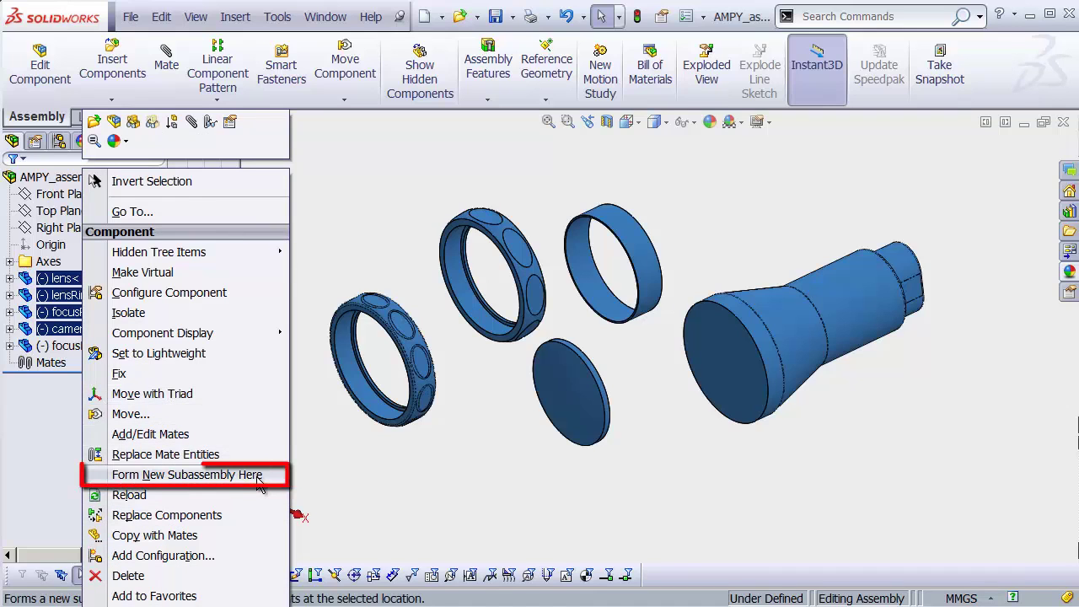
{"action": "left_click", "coordinate": [251, 478]}
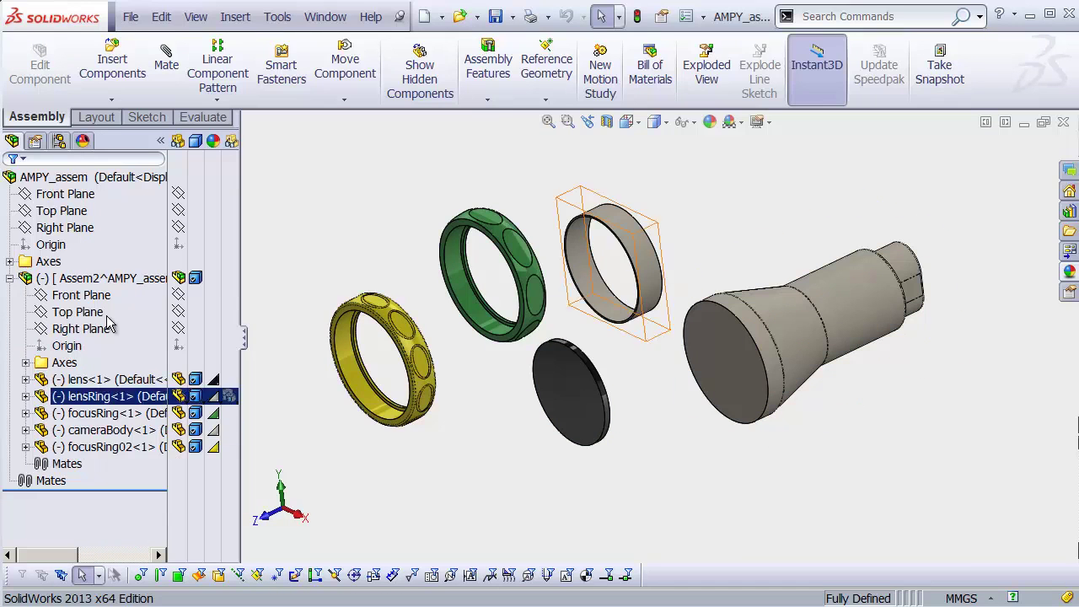
Rename the new subassembly cameraSub
{"action": "left_click", "coordinate": [10, 279]}
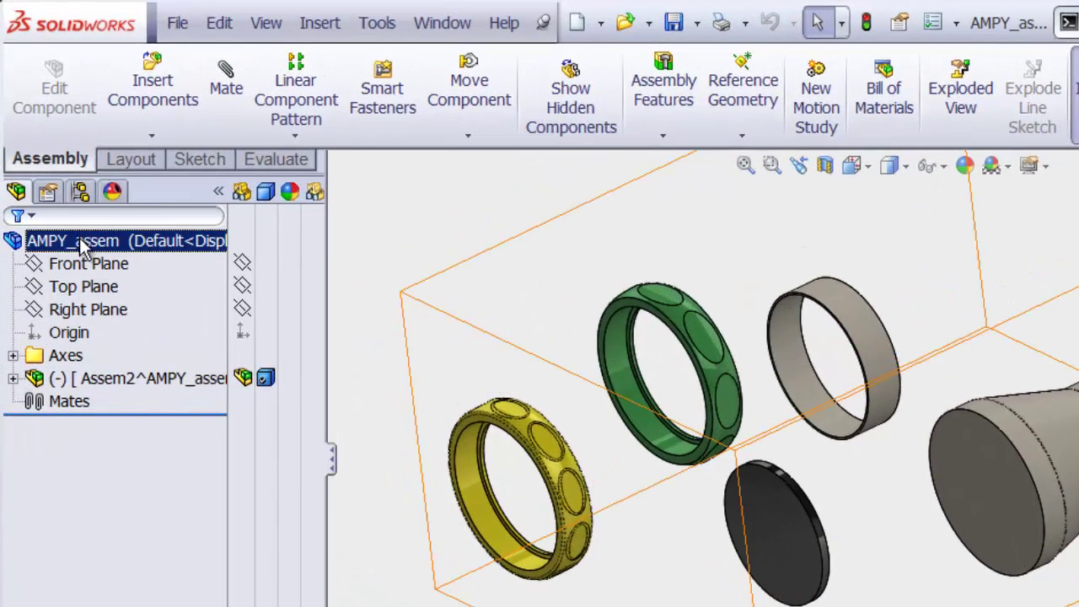
{"action": "left_click", "coordinate": [67, 196]}
{"action": "left_click", "coordinate": [115, 384]}
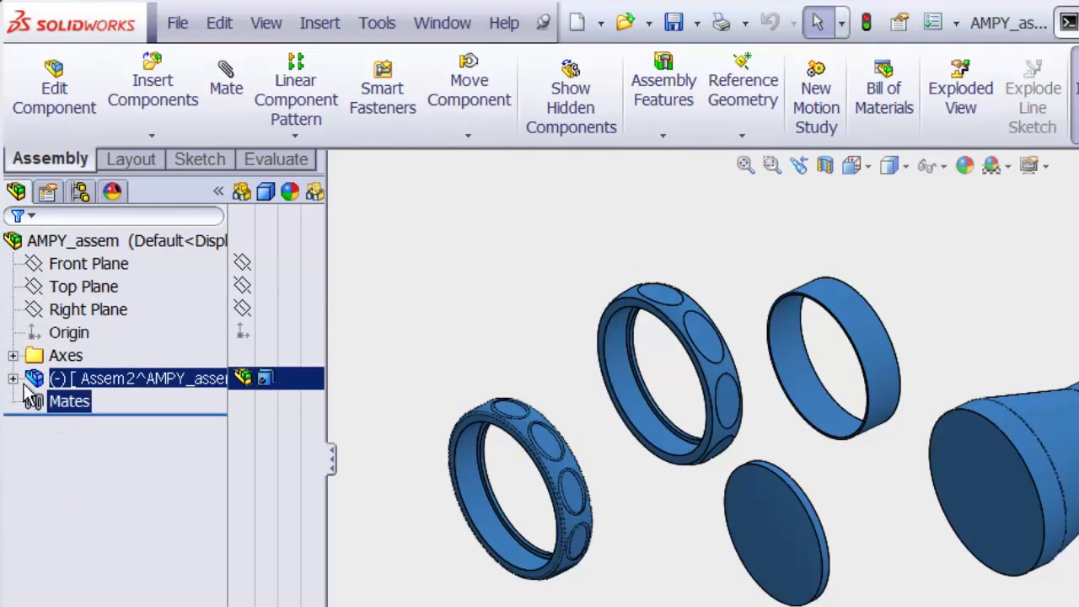
{"action": "left_click", "coordinate": [115, 384]}
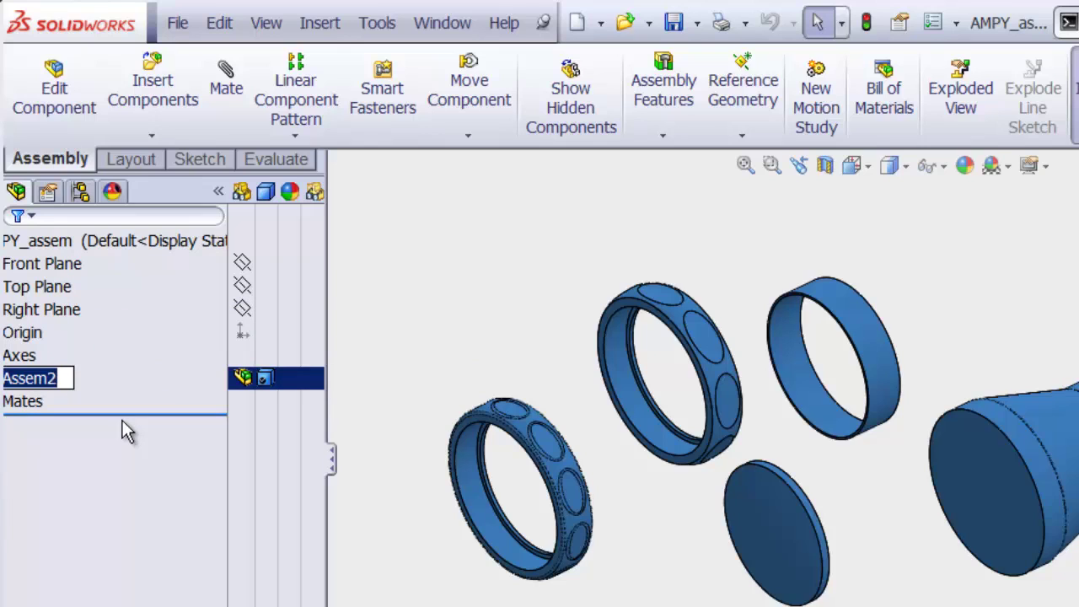
{"action": "type", "text": "cameraS"}
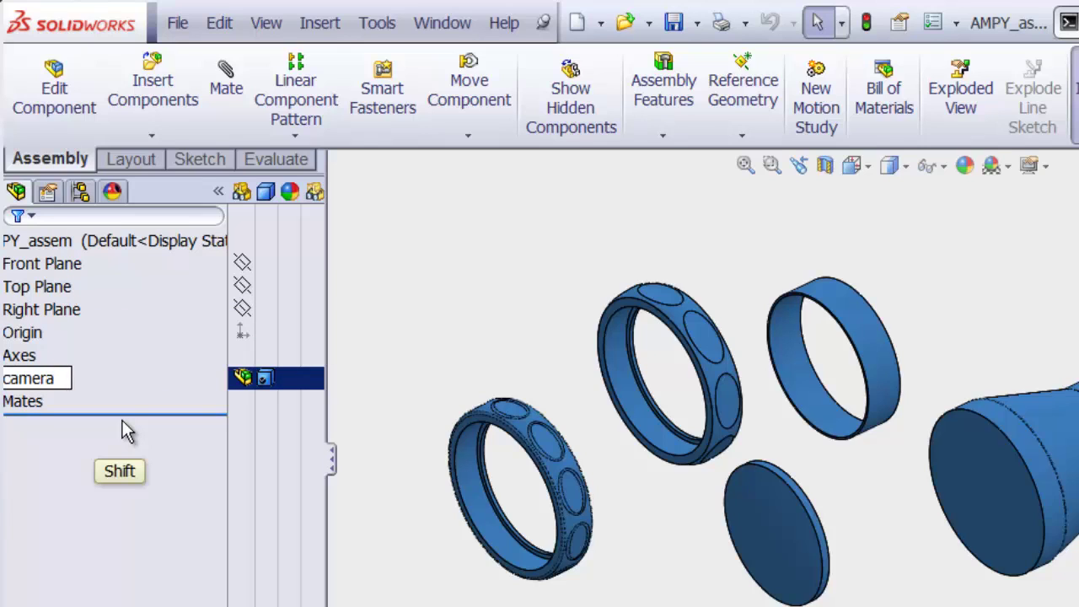
{"action": "type", "text": "ub"}
{"action": "key", "text": "Return"}
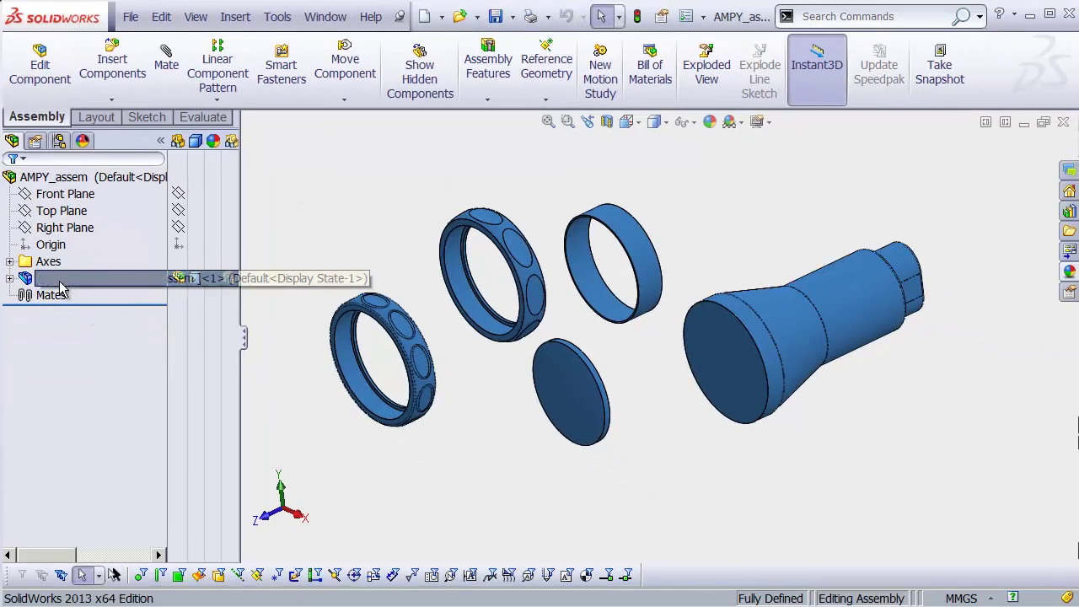
Examine the assembly hierarchy from the top level through cameraSub to the features of the lens part
{"action": "left_click", "coordinate": [116, 285]}
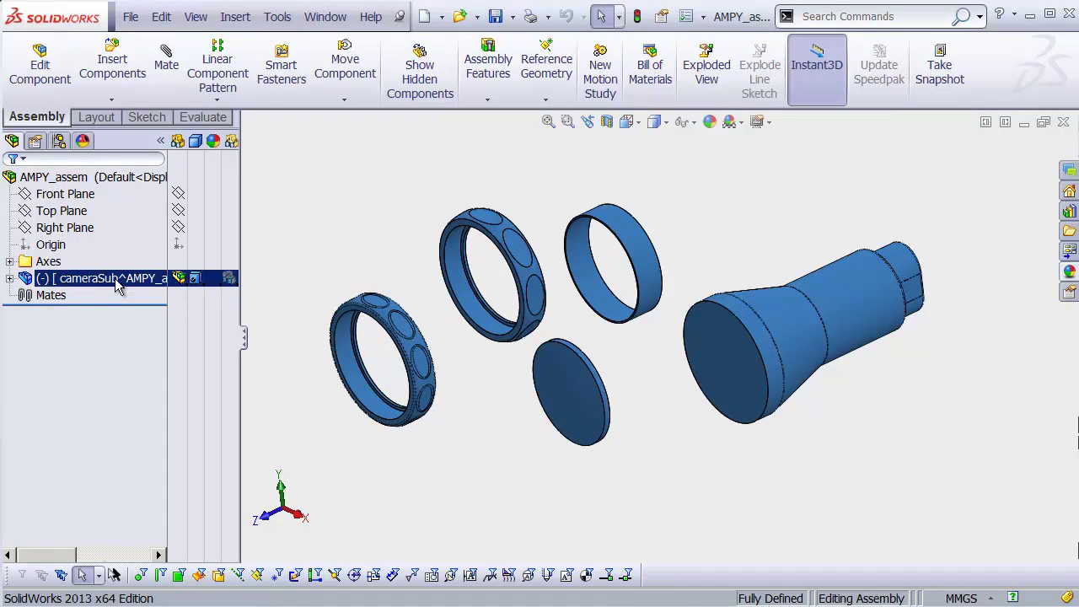
{"action": "left_click", "coordinate": [78, 179]}
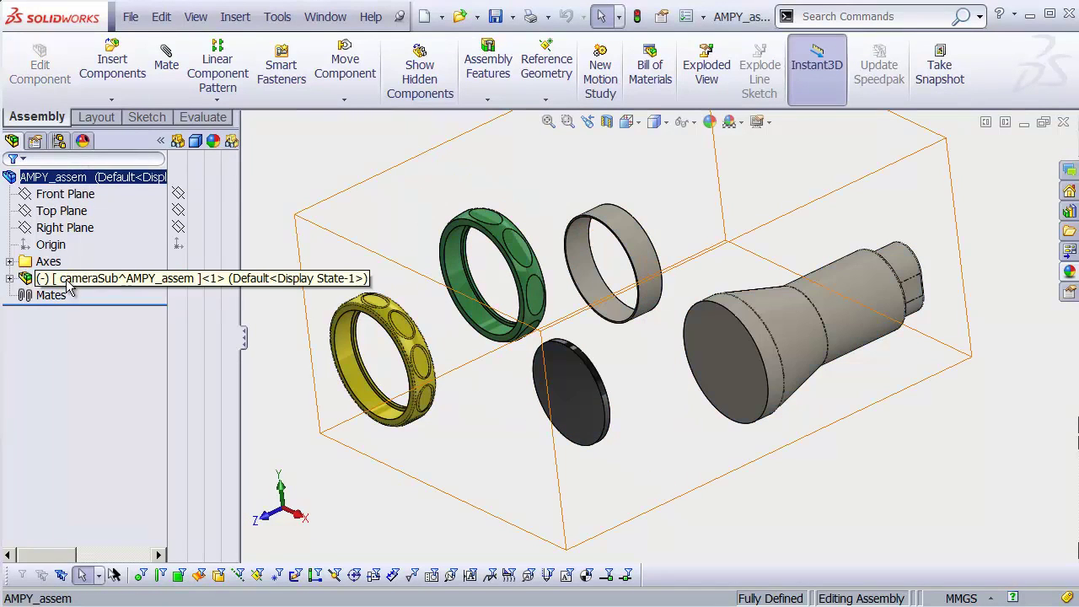
{"action": "left_click", "coordinate": [63, 194]}
{"action": "left_click", "coordinate": [11, 279]}
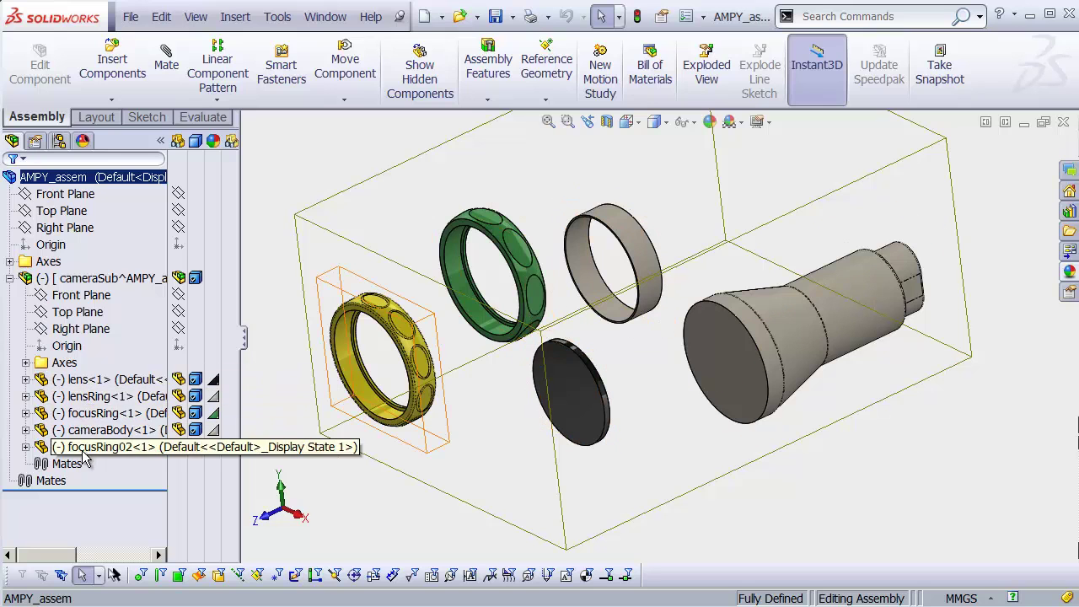
{"action": "left_click", "coordinate": [26, 380]}
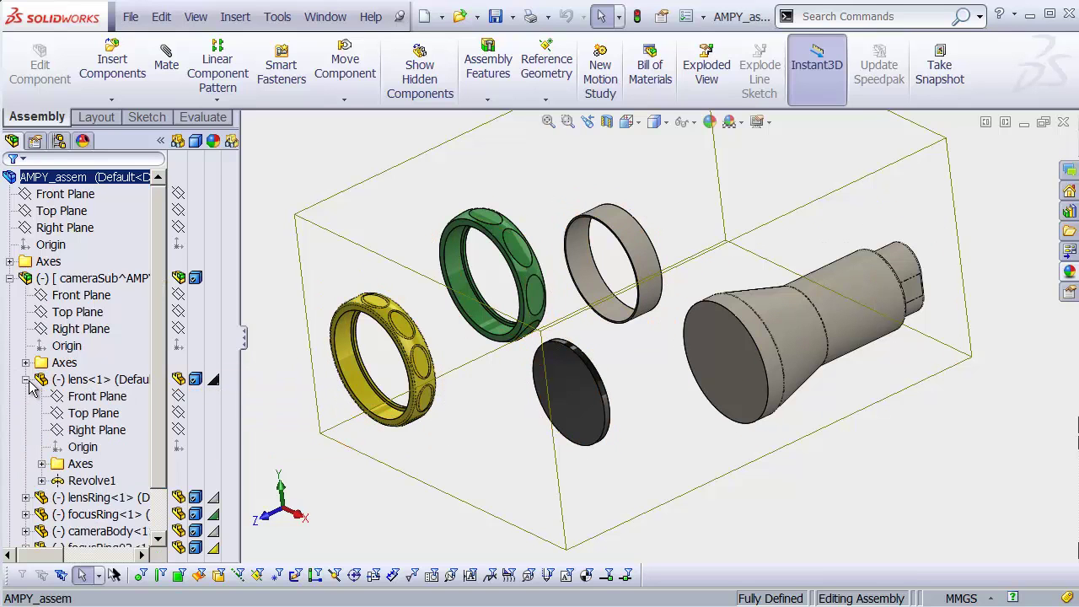
{"action": "left_click", "coordinate": [94, 482]}
{"action": "left_click", "coordinate": [26, 380]}
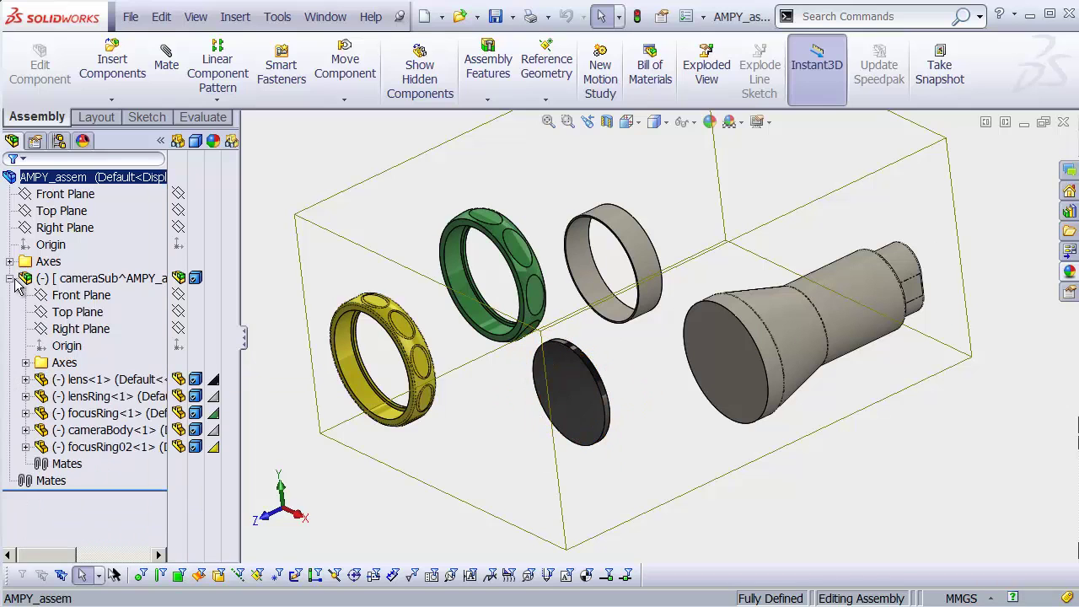
{"action": "left_click", "coordinate": [9, 279]}
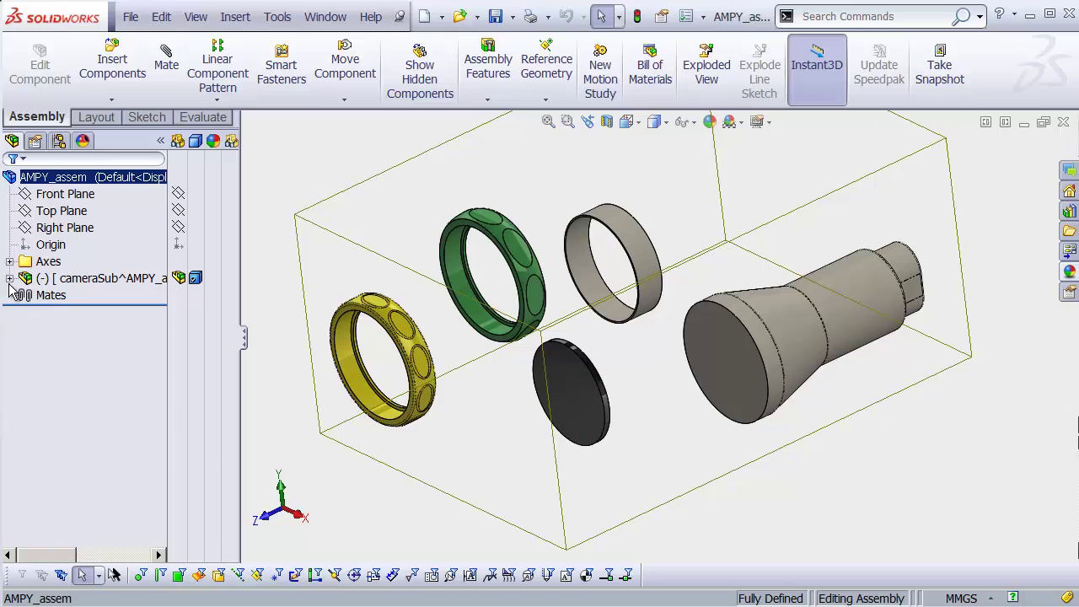
Open the cameraSub subassembly in its own window and show its Front, Top and Right planes
{"action": "right_click", "coordinate": [71, 285]}
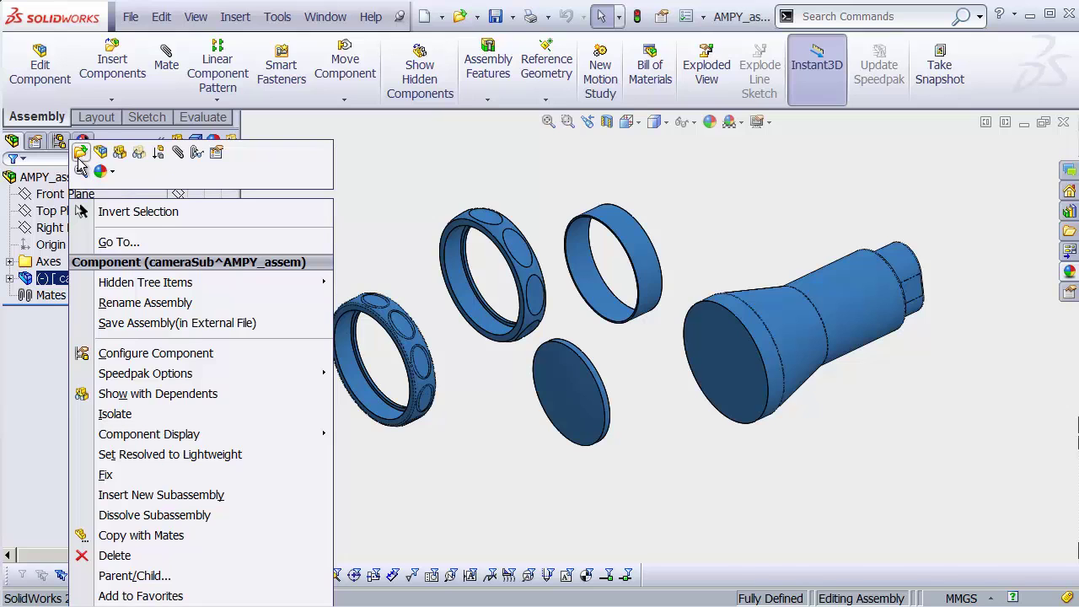
{"action": "left_click", "coordinate": [80, 166]}
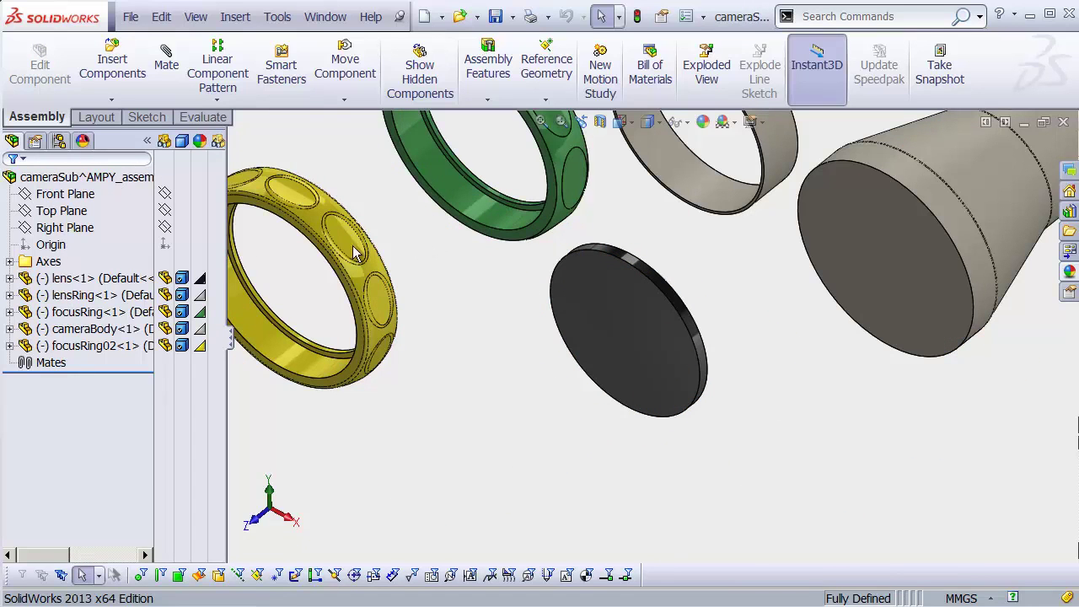
{"action": "left_click", "coordinate": [165, 195]}
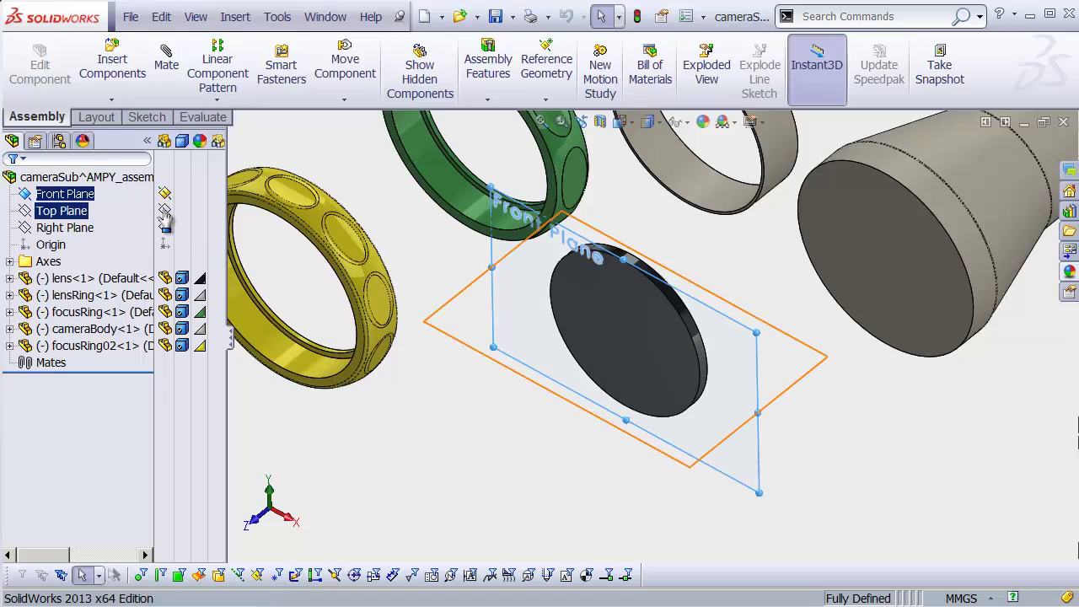
{"action": "left_click", "coordinate": [165, 211]}
{"action": "left_click", "coordinate": [164, 227]}
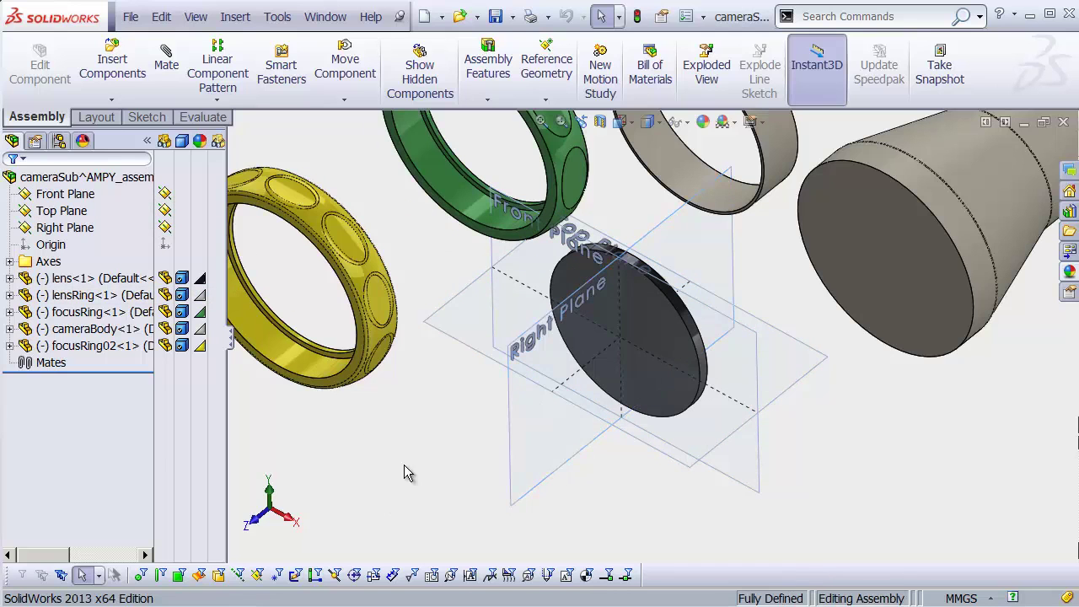
Move the lens below the three reference planes, clear of the subassembly origin
{"action": "middle_click_drag", "start_coordinate": [567, 259], "coordinate": [512, 346], "text": "shift"}
{"action": "middle_click_drag", "start_coordinate": [512, 346], "coordinate": [536, 364]}
{"action": "left_click_drag", "start_coordinate": [567, 348], "coordinate": [483, 480]}
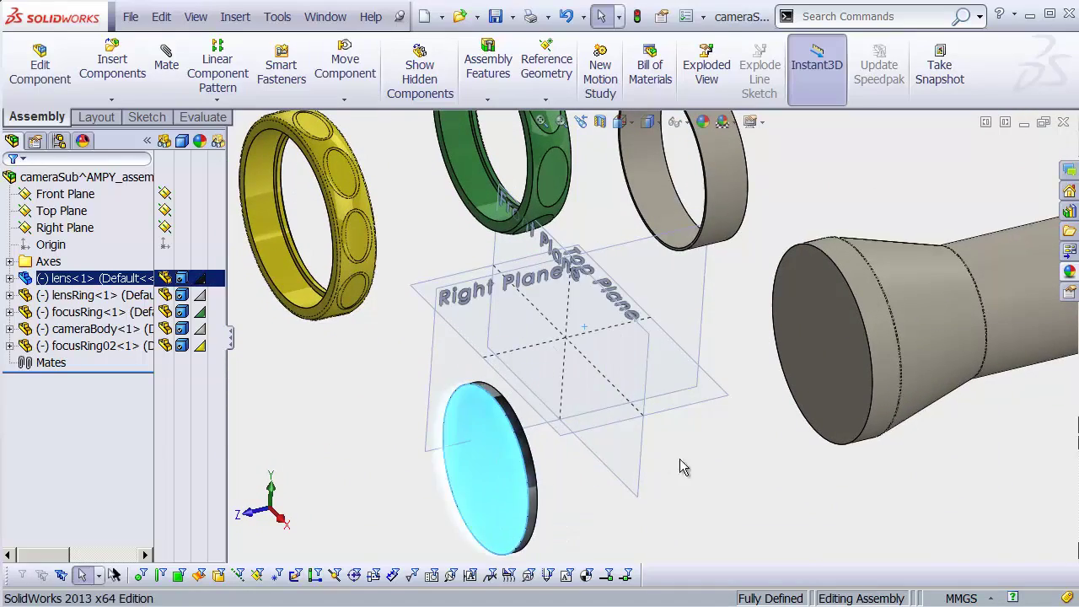
{"action": "left_click", "coordinate": [680, 460]}
{"action": "middle_click_drag", "start_coordinate": [628, 430], "coordinate": [611, 350], "text": "shift"}
{"action": "middle_click_drag", "start_coordinate": [658, 365], "coordinate": [603, 379], "text": "ctrl"}
{"action": "middle_click_drag", "start_coordinate": [582, 362], "coordinate": [575, 387], "text": "shift"}
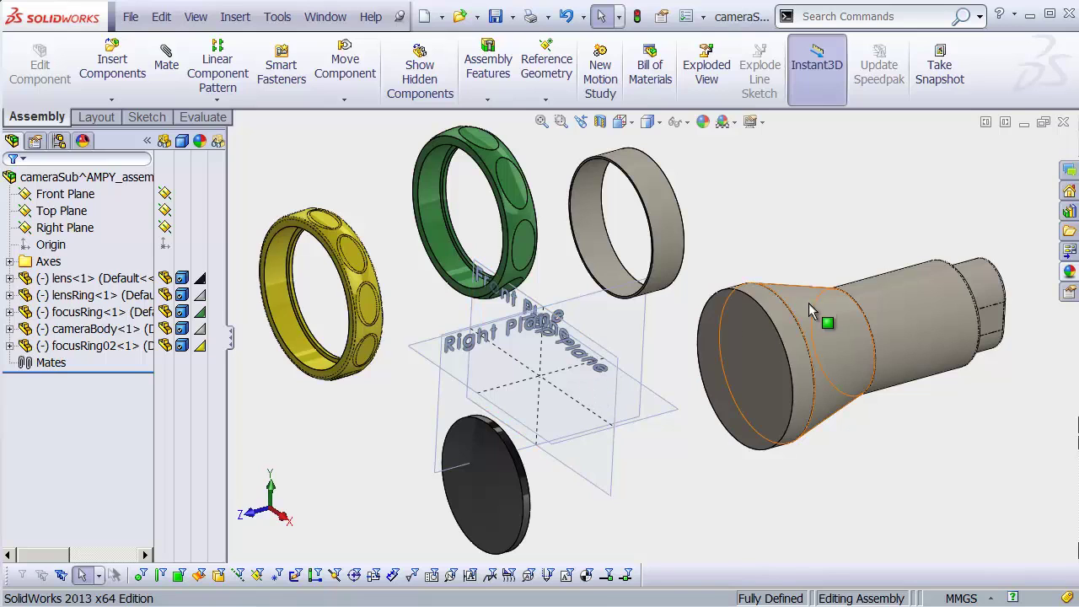
Show the subassembly's origin and turn on the display of origins in the view
{"action": "left_click", "coordinate": [768, 361]}
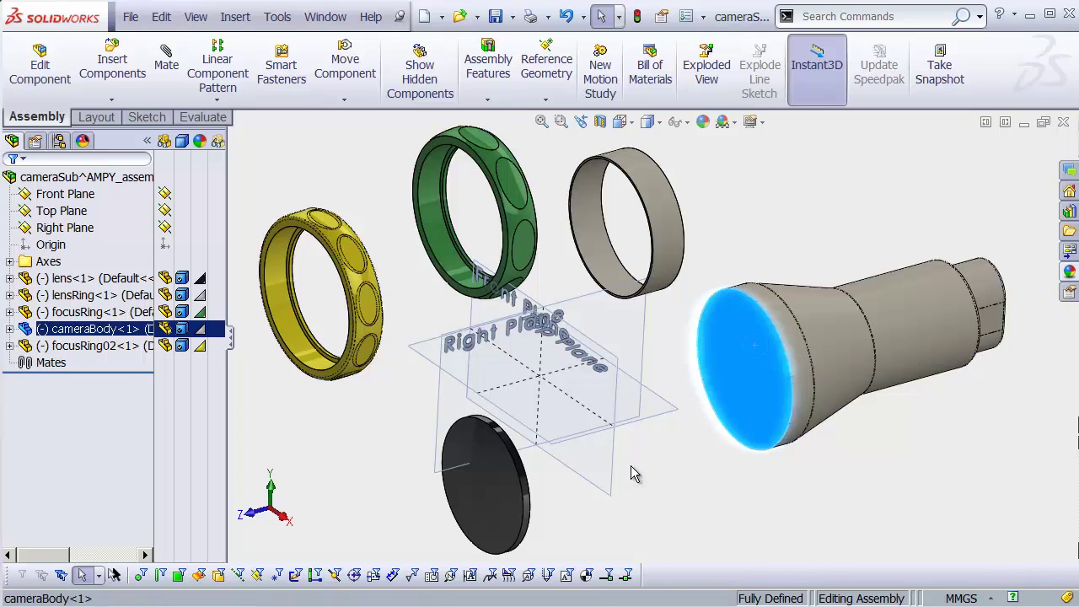
{"action": "left_click", "coordinate": [677, 495]}
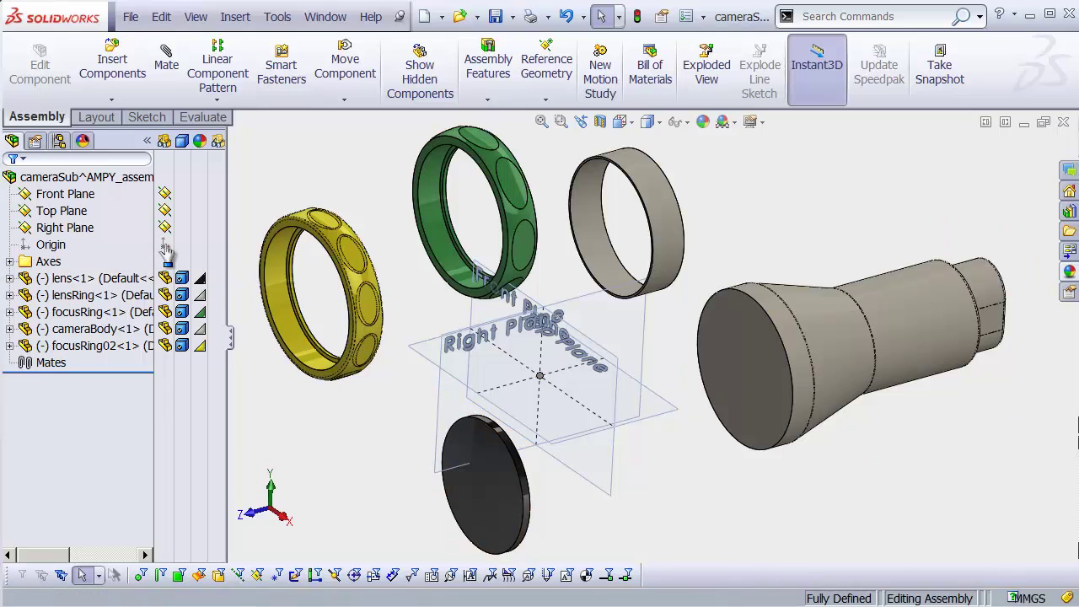
{"action": "left_click", "coordinate": [687, 123]}
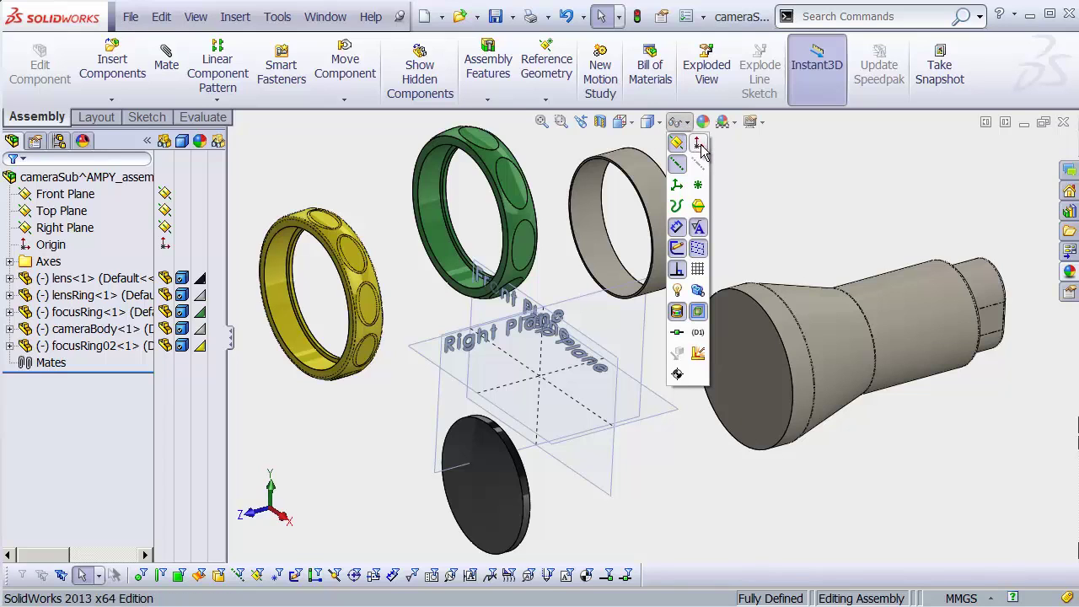
{"action": "left_click", "coordinate": [700, 145]}
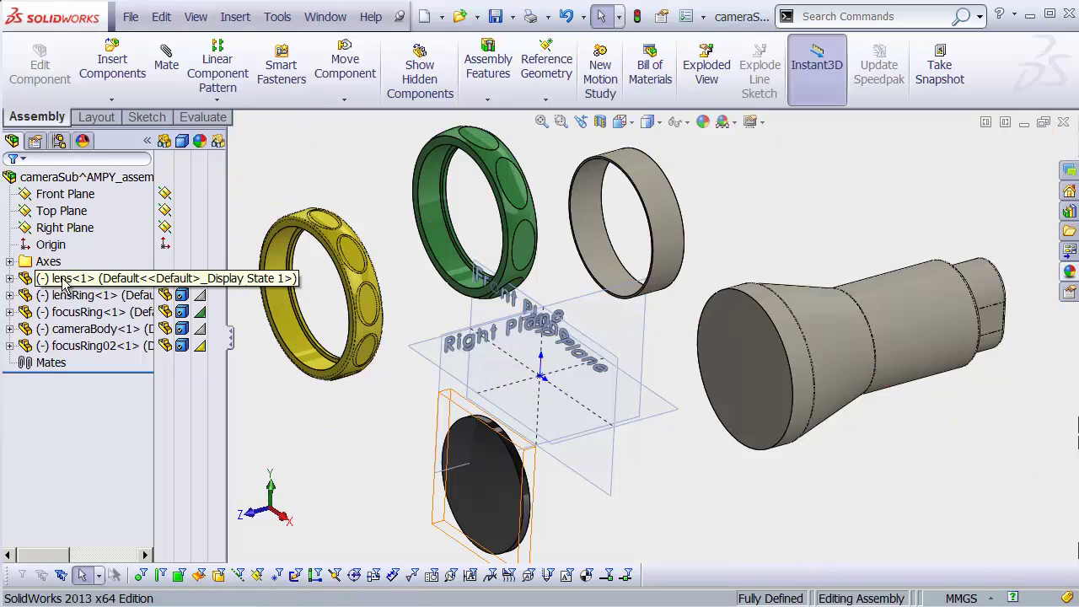
Hide the lensRing, focusRing, cameraBody and focusRing02 components, leaving only the lens shown
{"action": "left_click", "coordinate": [164, 295]}
{"action": "left_click", "coordinate": [164, 312]}
{"action": "left_click", "coordinate": [164, 328]}
{"action": "left_click", "coordinate": [143, 413]}
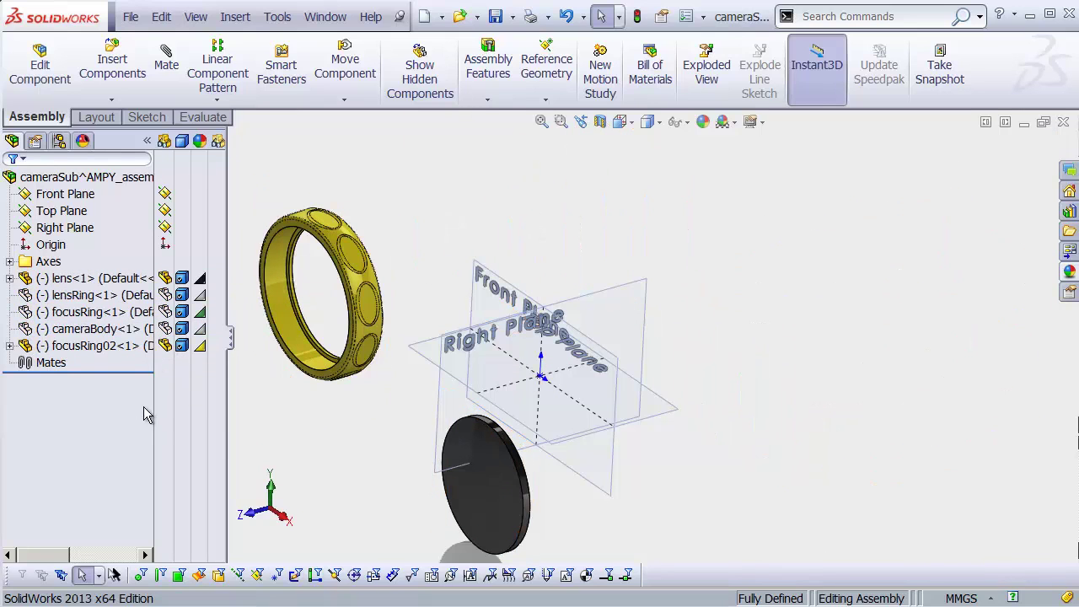
{"action": "left_click", "coordinate": [165, 346]}
{"action": "left_click", "coordinate": [156, 417]}
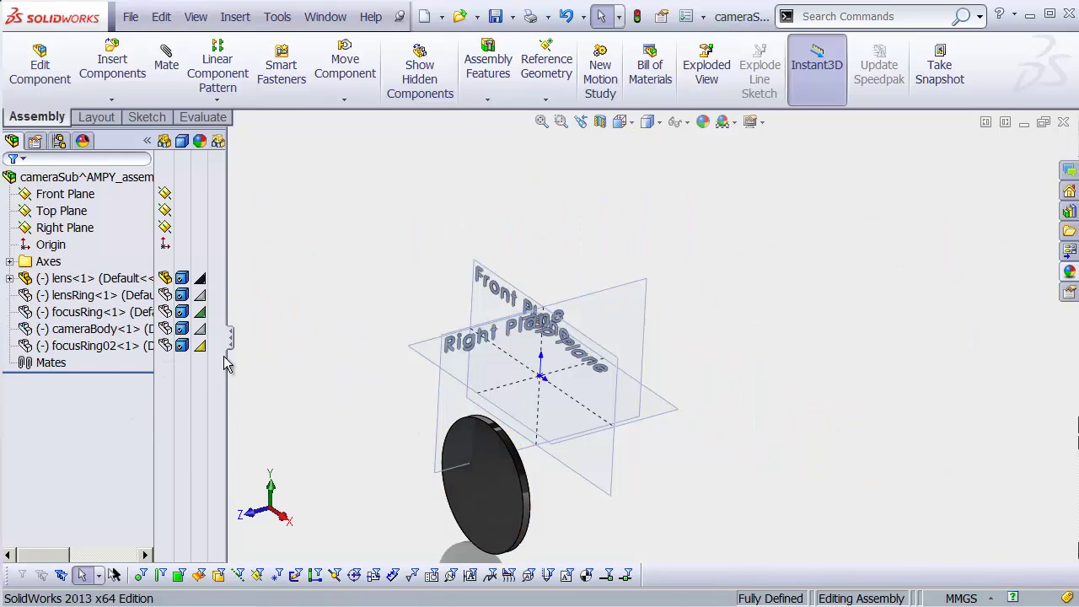
Move the lens out to the side of the reference planes, toward the positive Z direction
{"action": "middle_click_drag", "start_coordinate": [305, 371], "coordinate": [352, 331], "text": "shift"}
{"action": "middle_click_drag", "start_coordinate": [427, 451], "coordinate": [469, 336], "text": "ctrl"}
{"action": "left_click_drag", "start_coordinate": [441, 405], "coordinate": [268, 343]}
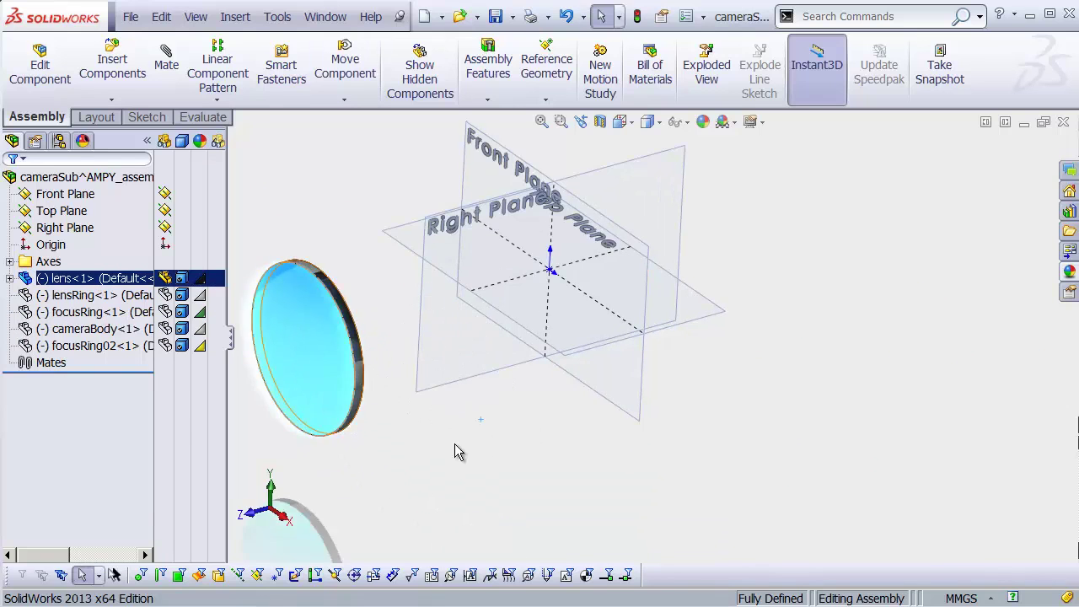
{"action": "left_click", "coordinate": [455, 443]}
{"action": "middle_click_drag", "start_coordinate": [487, 395], "coordinate": [519, 350], "text": "shift"}
{"action": "middle_click_drag", "start_coordinate": [566, 390], "coordinate": [776, 411], "text": "ctrl"}
{"action": "middle_click_drag", "start_coordinate": [771, 401], "coordinate": [753, 289]}
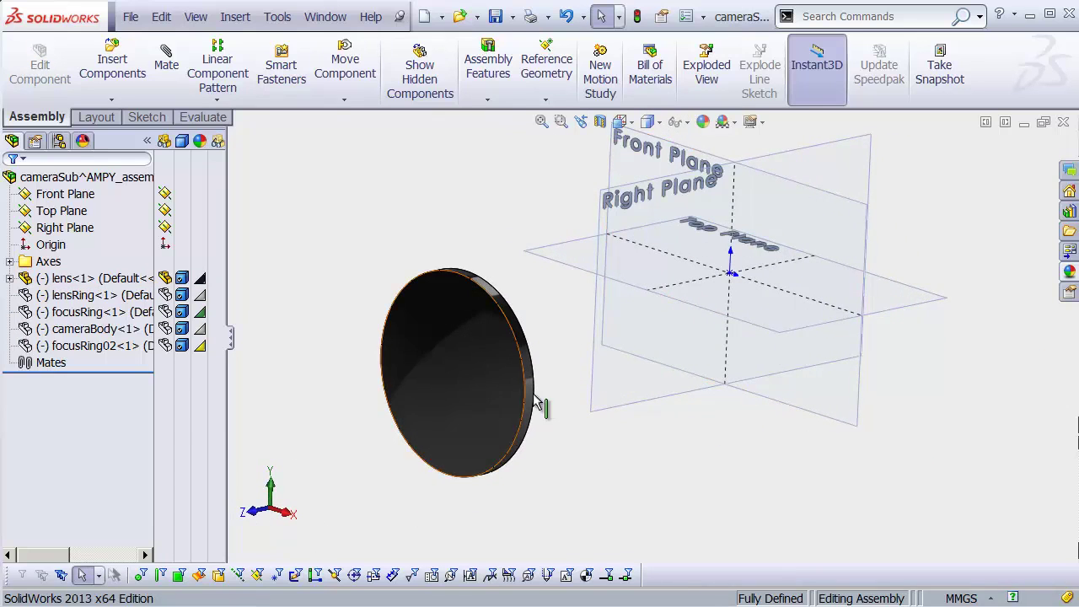
Expand the lens in the component tree and reposition the lens slightly by its origin point
{"action": "left_click", "coordinate": [9, 279]}
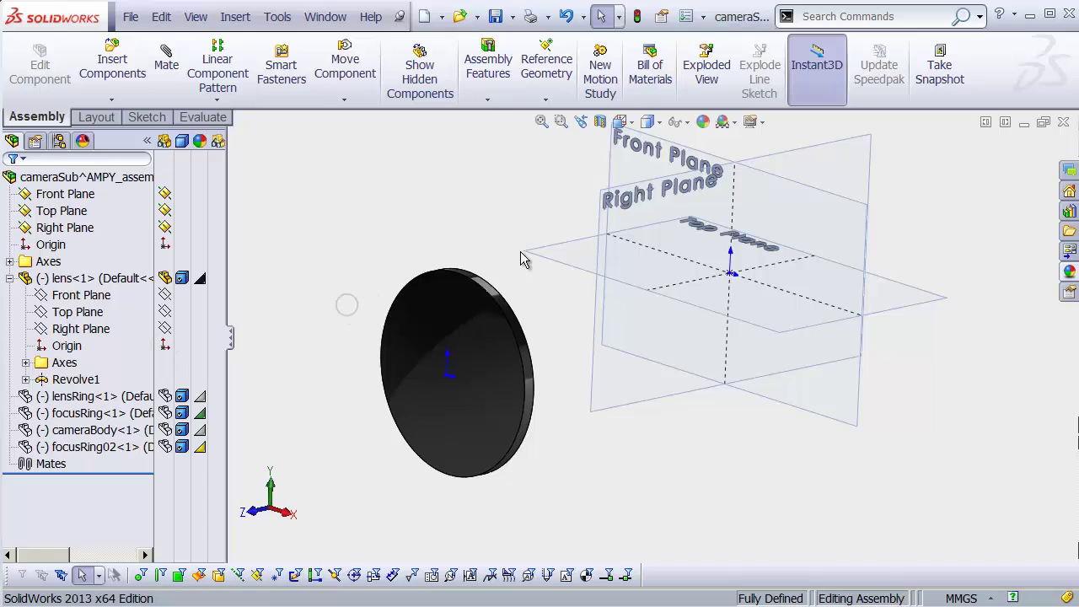
{"action": "middle_click_drag", "start_coordinate": [344, 303], "coordinate": [544, 361]}
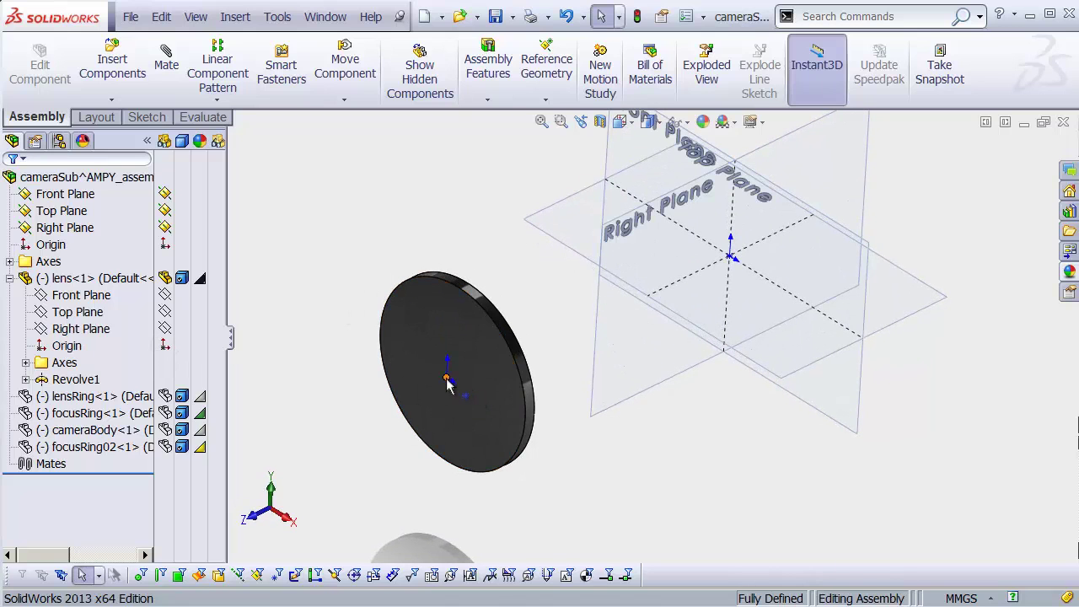
{"action": "left_click_drag", "start_coordinate": [450, 377], "coordinate": [425, 364]}
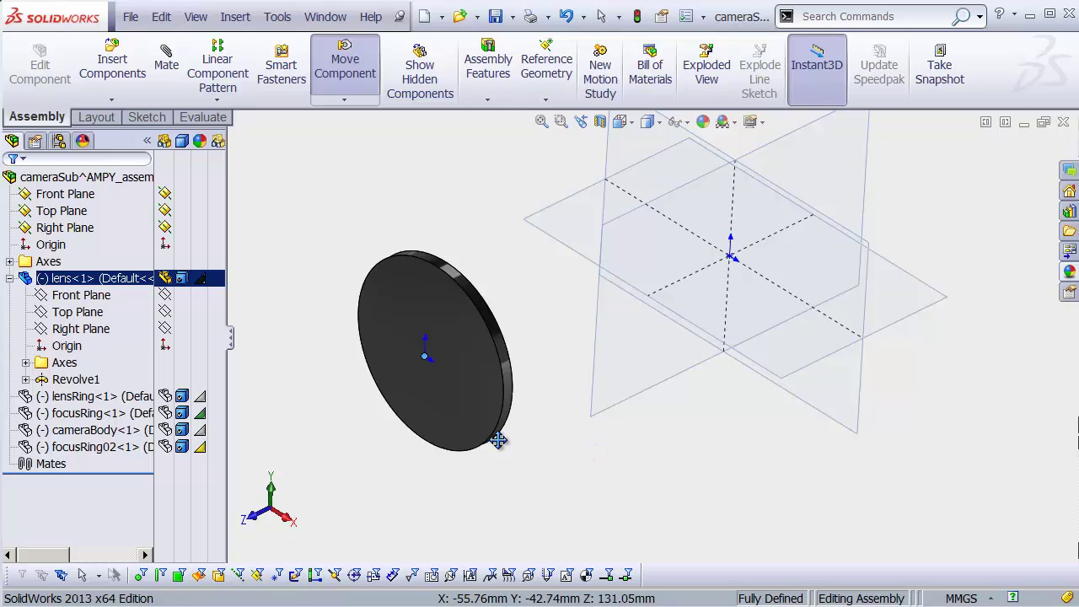
{"action": "key", "text": "Escape"}
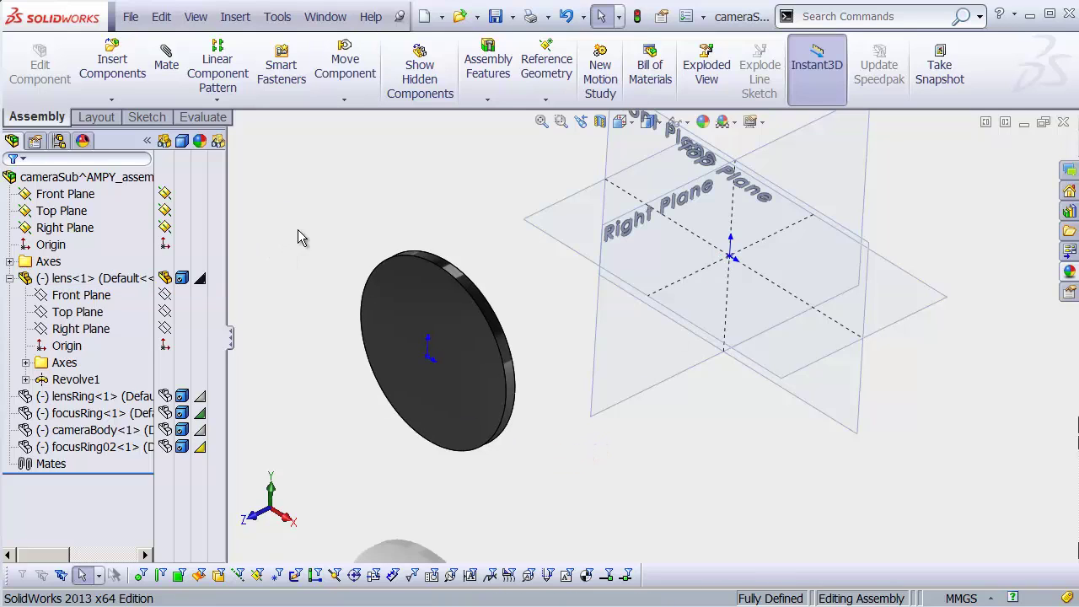
Mate the lens's origin coincident with the cameraSub subassembly's origin, with the axes aligned
{"action": "left_click", "coordinate": [169, 88]}
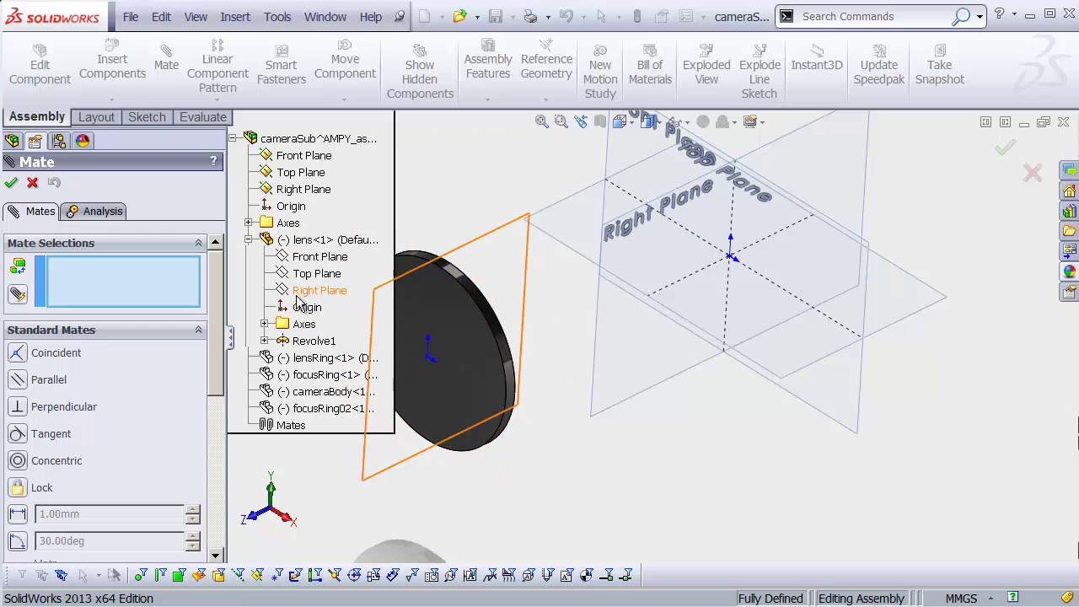
{"action": "left_click", "coordinate": [428, 358]}
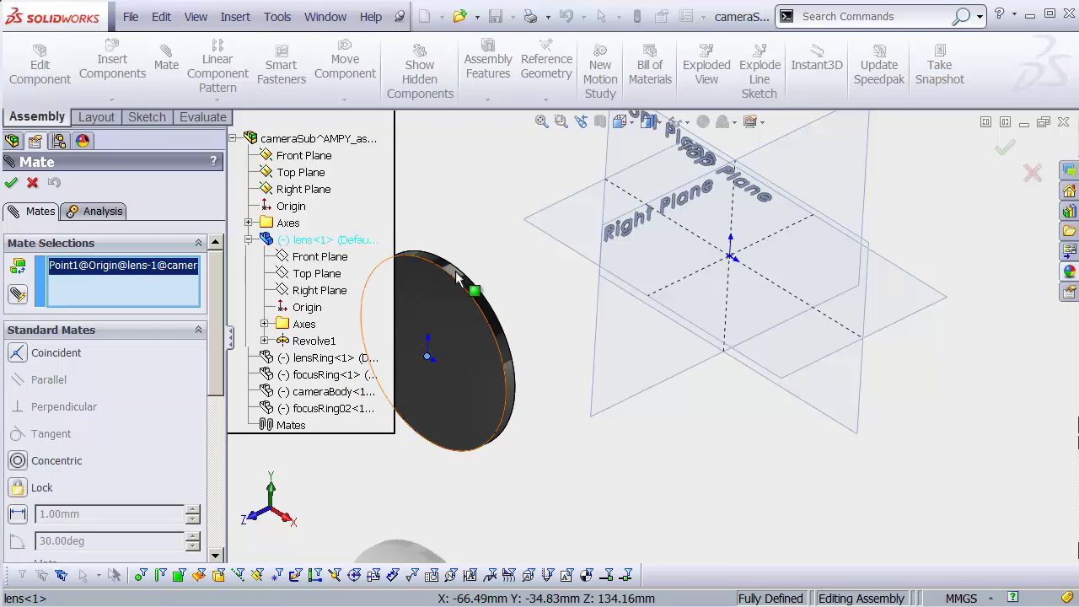
{"action": "left_click", "coordinate": [730, 258]}
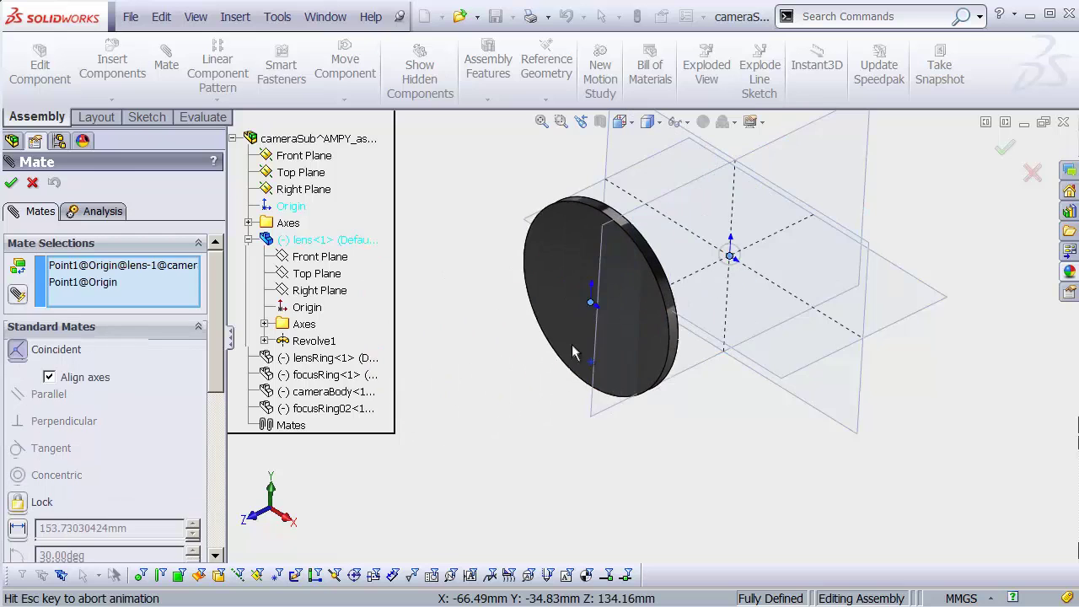
{"action": "middle_click_drag", "start_coordinate": [631, 331], "coordinate": [610, 290]}
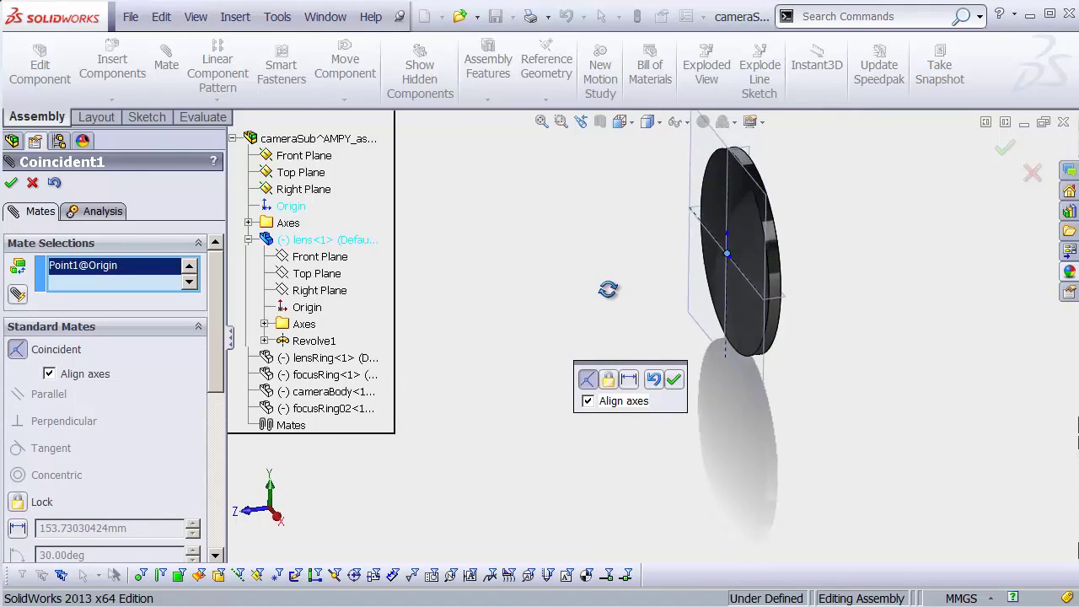
{"action": "middle_click_drag", "start_coordinate": [808, 274], "coordinate": [833, 194], "text": "shift"}
{"action": "middle_click_drag", "start_coordinate": [749, 292], "coordinate": [692, 329], "text": "ctrl"}
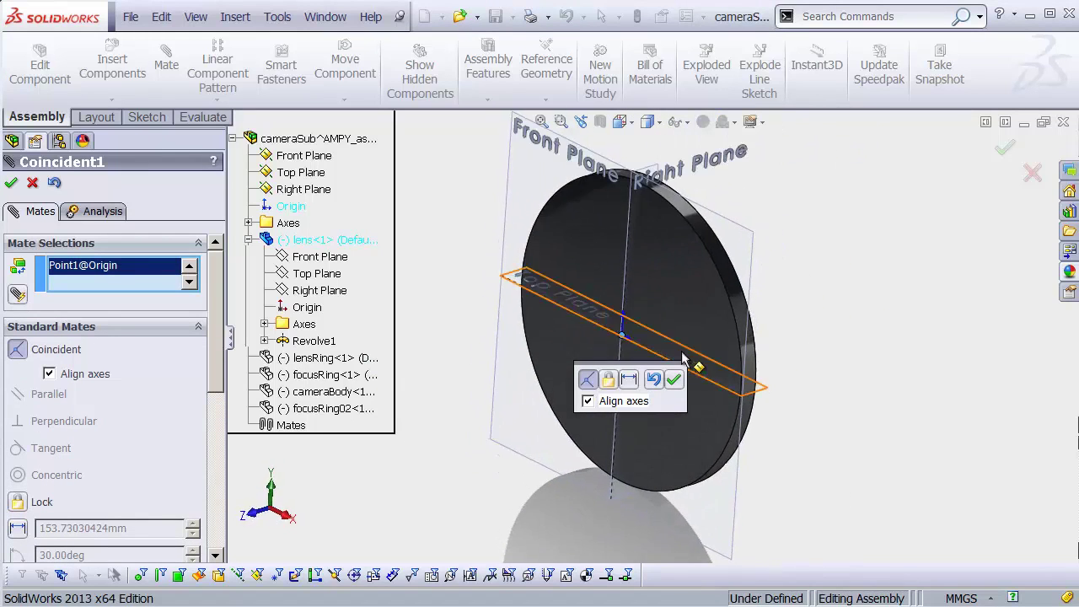
{"action": "left_click", "coordinate": [674, 378]}
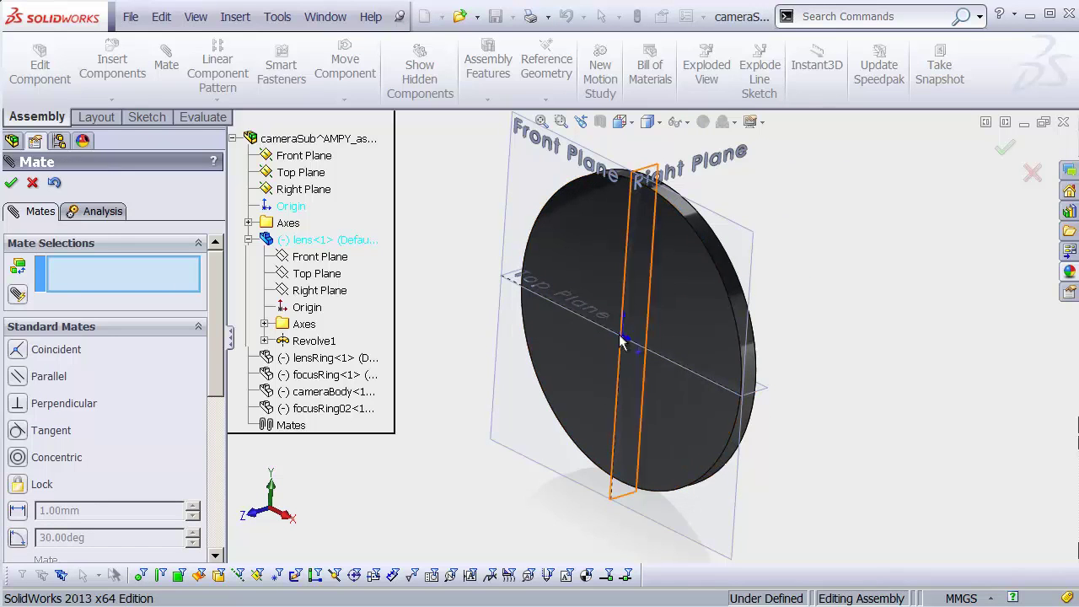
{"action": "middle_click_drag", "start_coordinate": [654, 362], "coordinate": [604, 340]}
{"action": "middle_click_drag", "start_coordinate": [604, 341], "coordinate": [539, 322], "text": "ctrl"}
{"action": "middle_click_drag", "start_coordinate": [540, 322], "coordinate": [559, 327]}
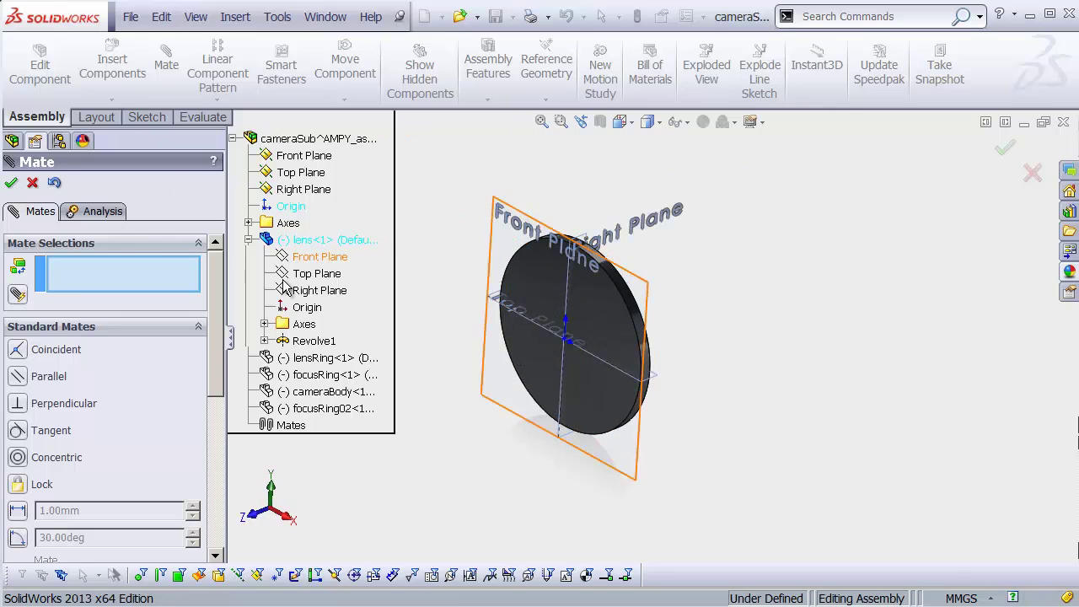
{"action": "left_click", "coordinate": [11, 184]}
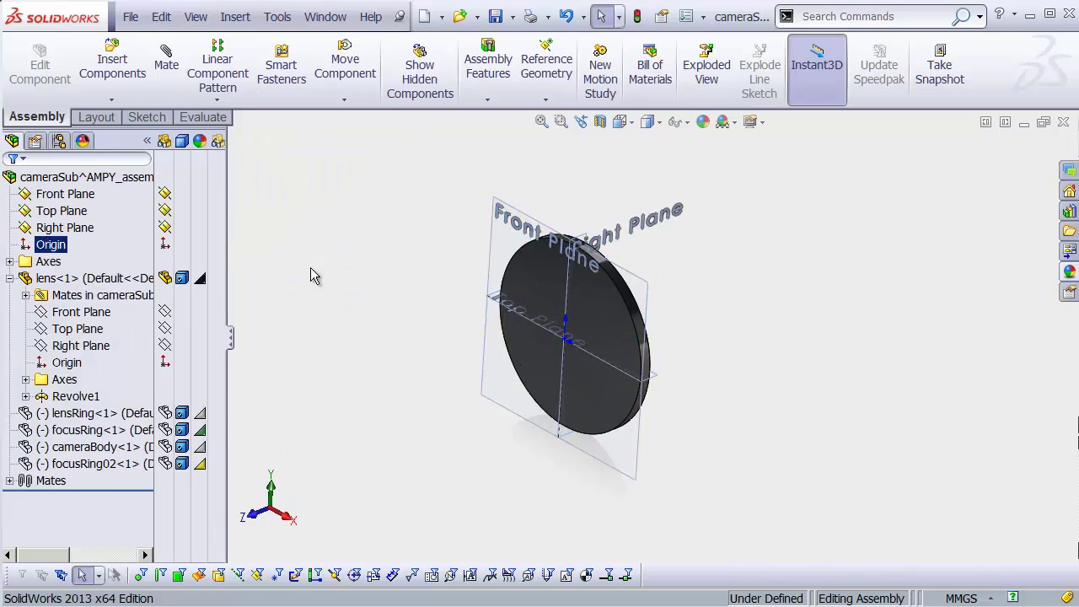
Hide the lens and the subassembly's Front, Top and Right planes
{"action": "left_click", "coordinate": [166, 280]}
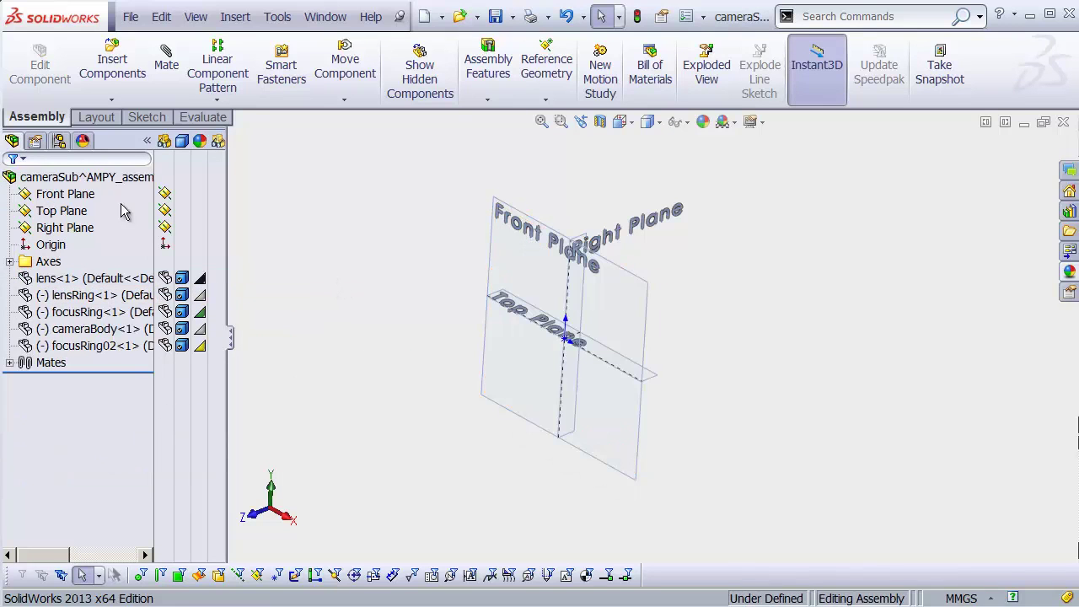
{"action": "left_click", "coordinate": [166, 195]}
{"action": "left_click", "coordinate": [164, 211]}
{"action": "left_click", "coordinate": [165, 228]}
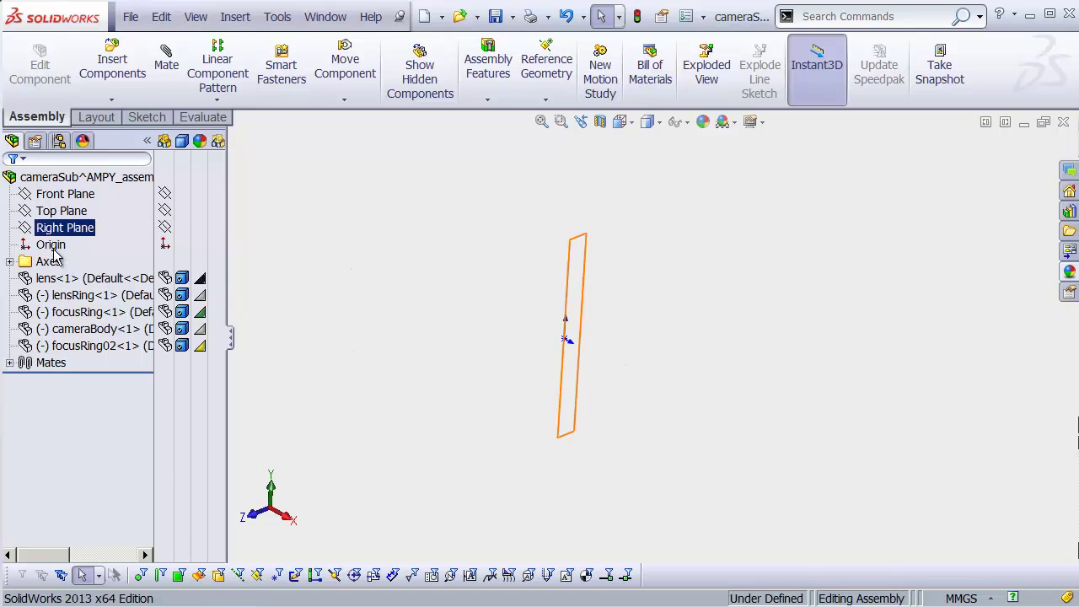
Show the lensRing component alongside the subassembly's origin
{"action": "left_click", "coordinate": [165, 295]}
{"action": "left_click", "coordinate": [165, 329]}
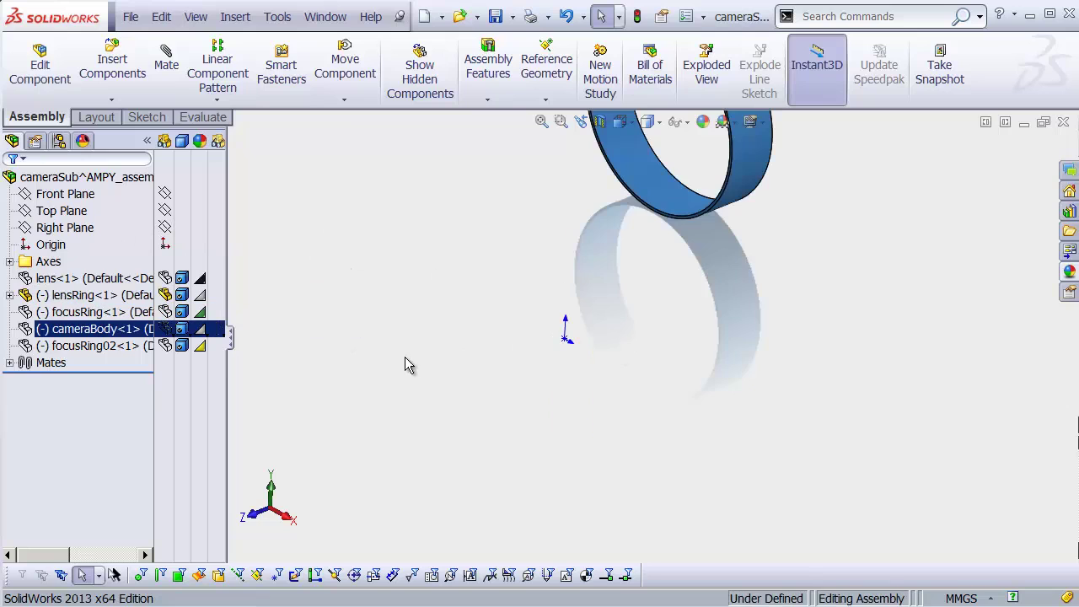
{"action": "middle_click_drag", "start_coordinate": [509, 302], "coordinate": [509, 333], "text": "shift"}
{"action": "middle_click_drag", "start_coordinate": [522, 349], "coordinate": [493, 430], "text": "ctrl"}
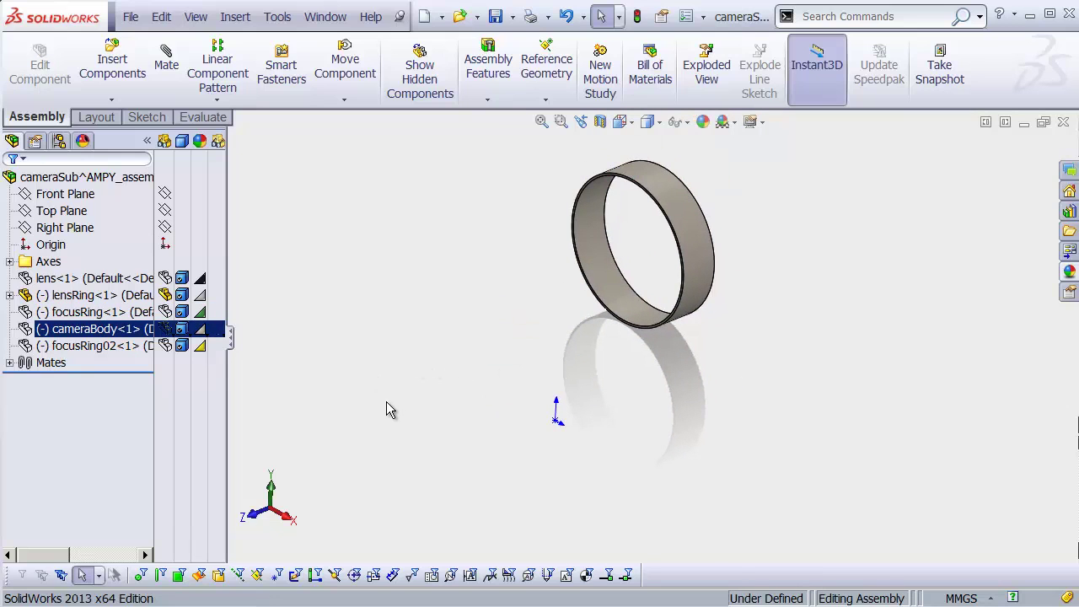
Mate the lensRing's origin coincident with the subassembly's origin, with the axes aligned
{"action": "left_click", "coordinate": [167, 77]}
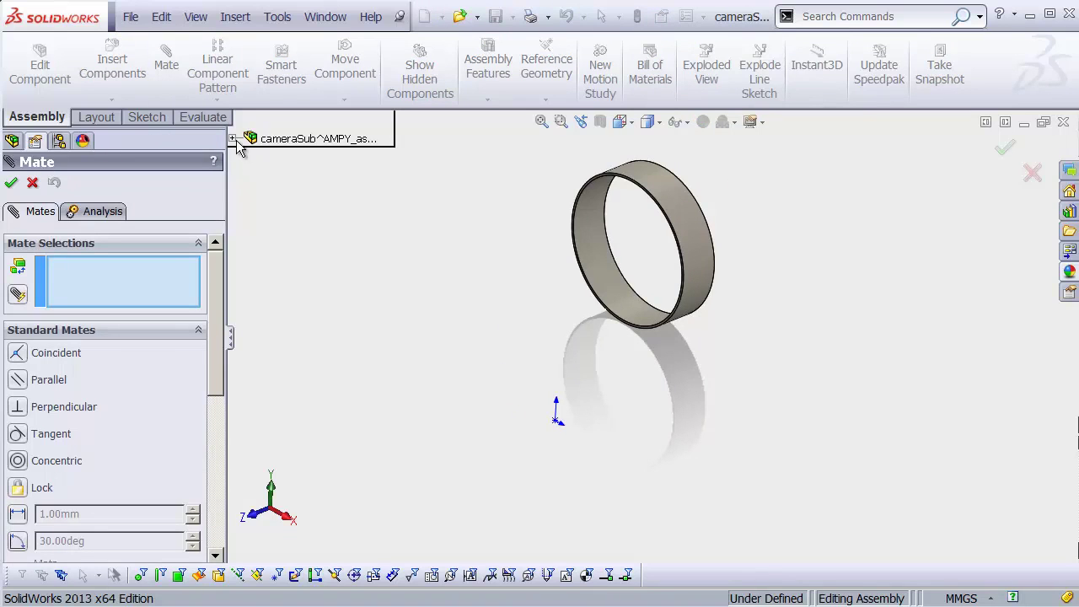
{"action": "left_click", "coordinate": [236, 138]}
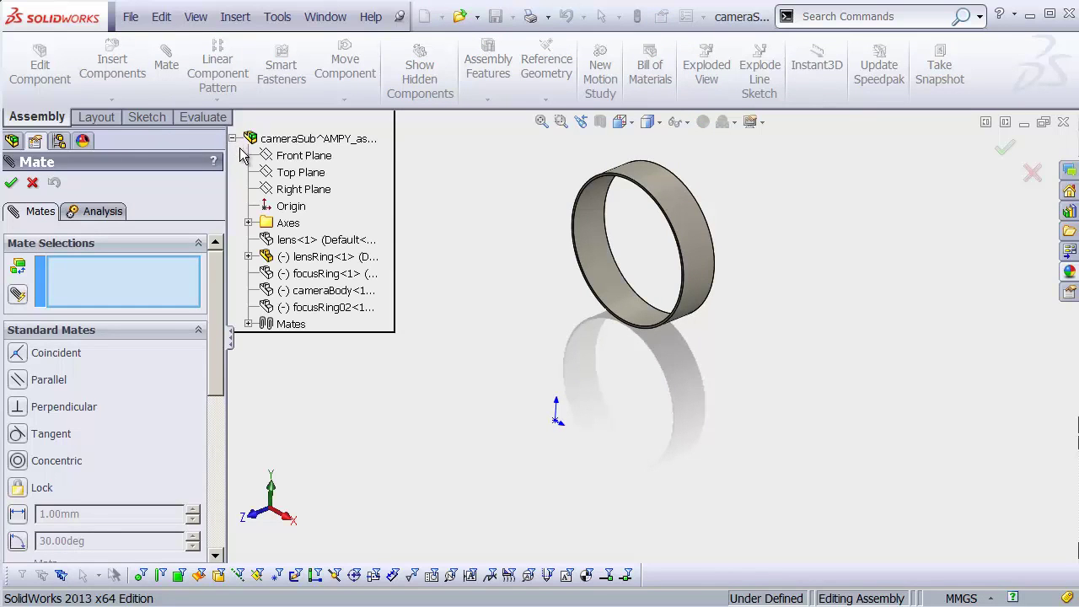
{"action": "left_click", "coordinate": [249, 256]}
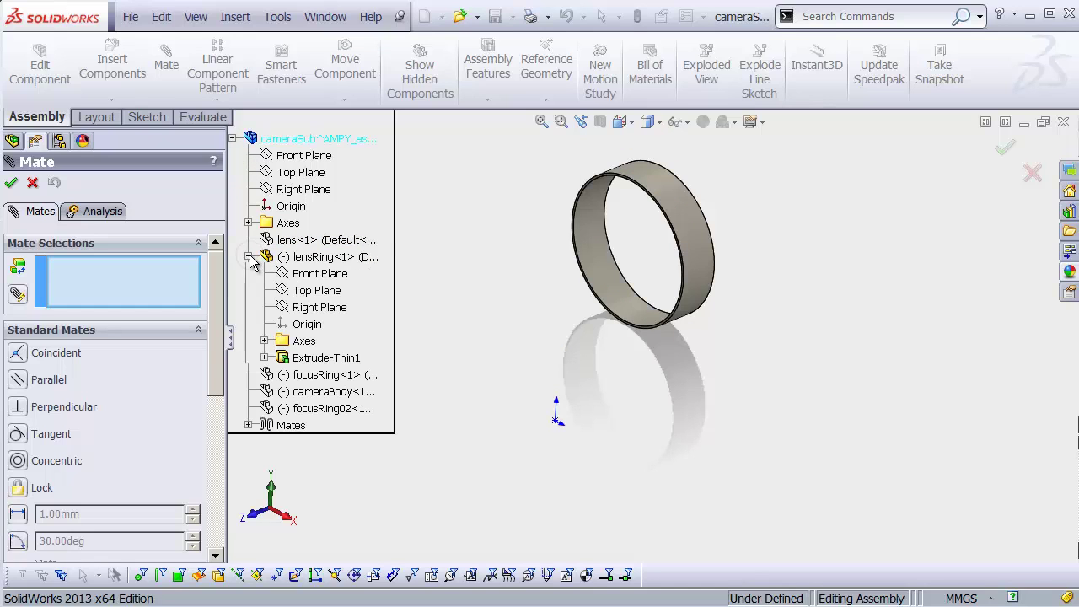
{"action": "left_click", "coordinate": [311, 327]}
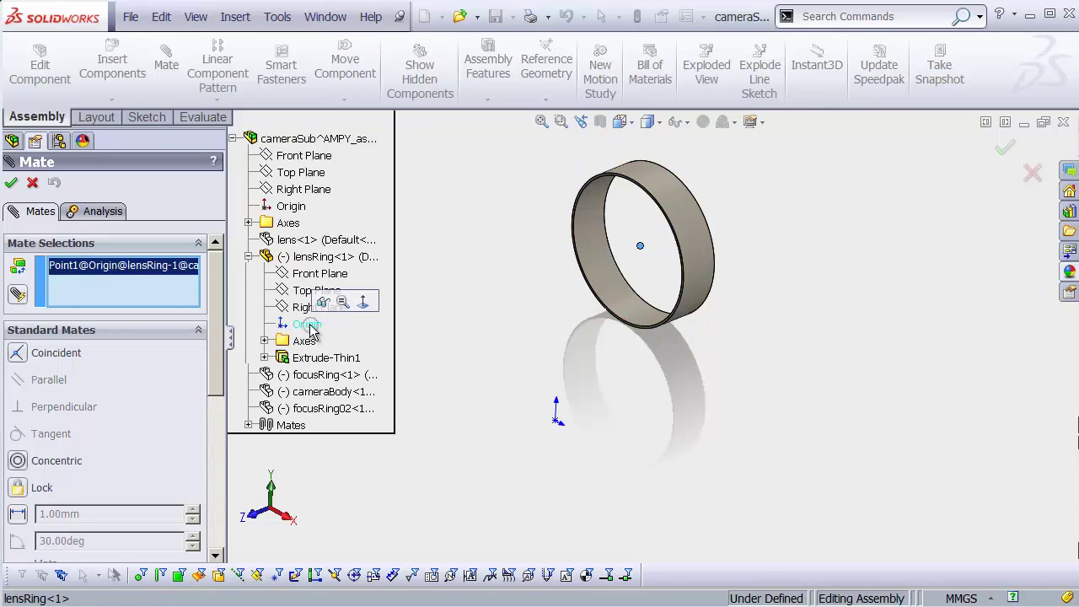
{"action": "left_click", "coordinate": [288, 206]}
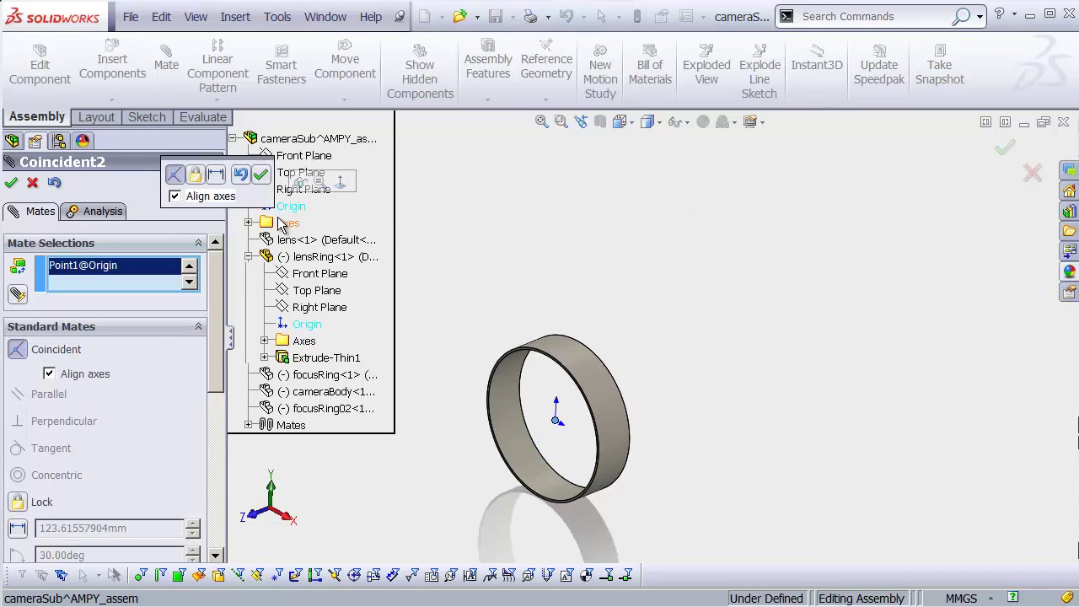
{"action": "left_click", "coordinate": [10, 184]}
{"action": "left_click", "coordinate": [10, 184]}
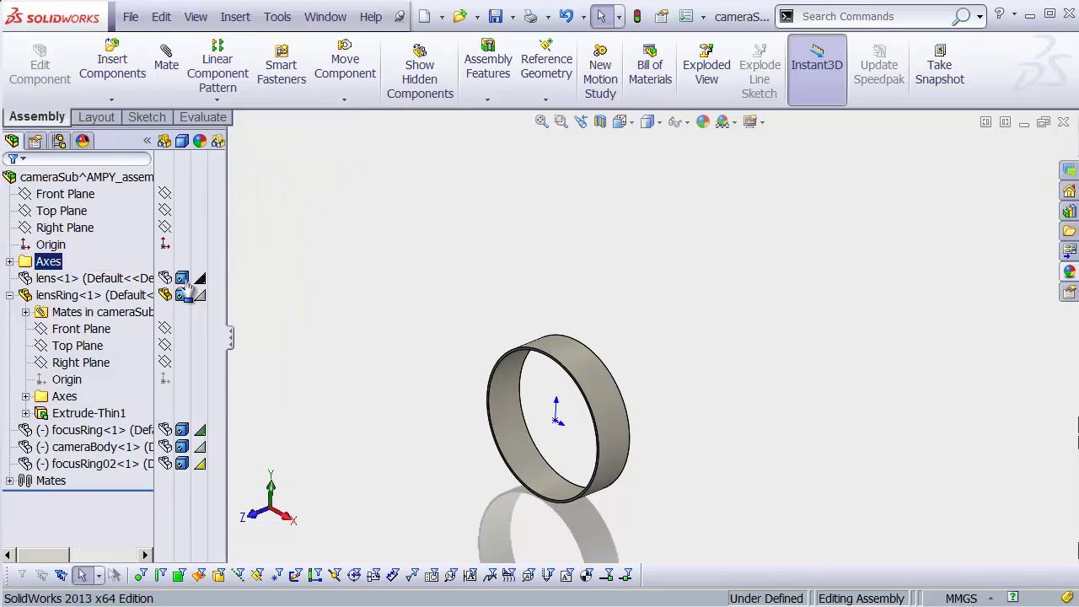
Show the lens, focusRing, cameraBody and focusRing02 components again
{"action": "left_click", "coordinate": [19, 281]}
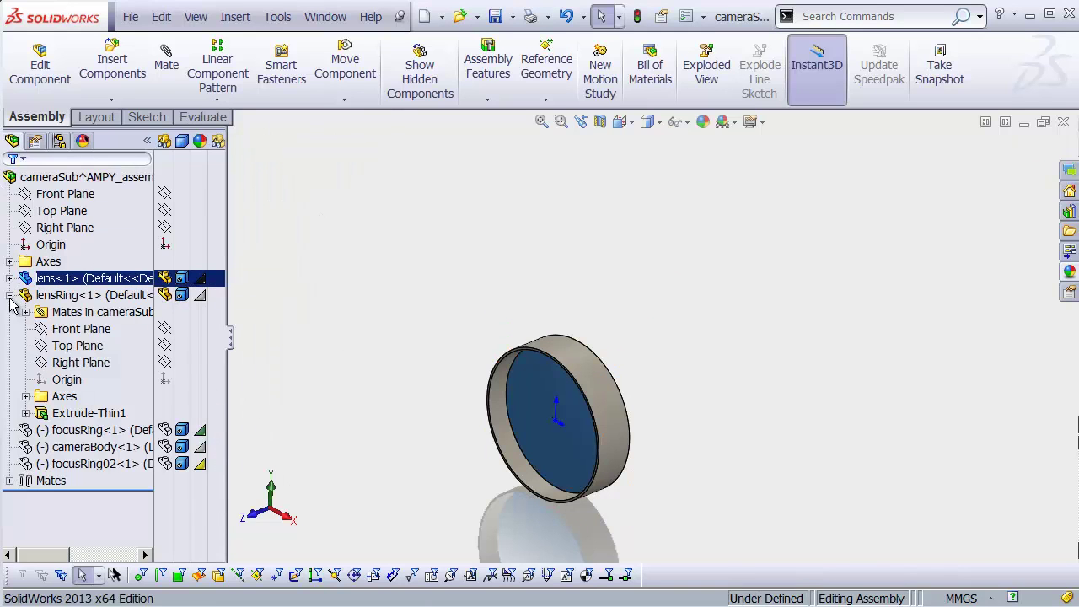
{"action": "left_click", "coordinate": [9, 296]}
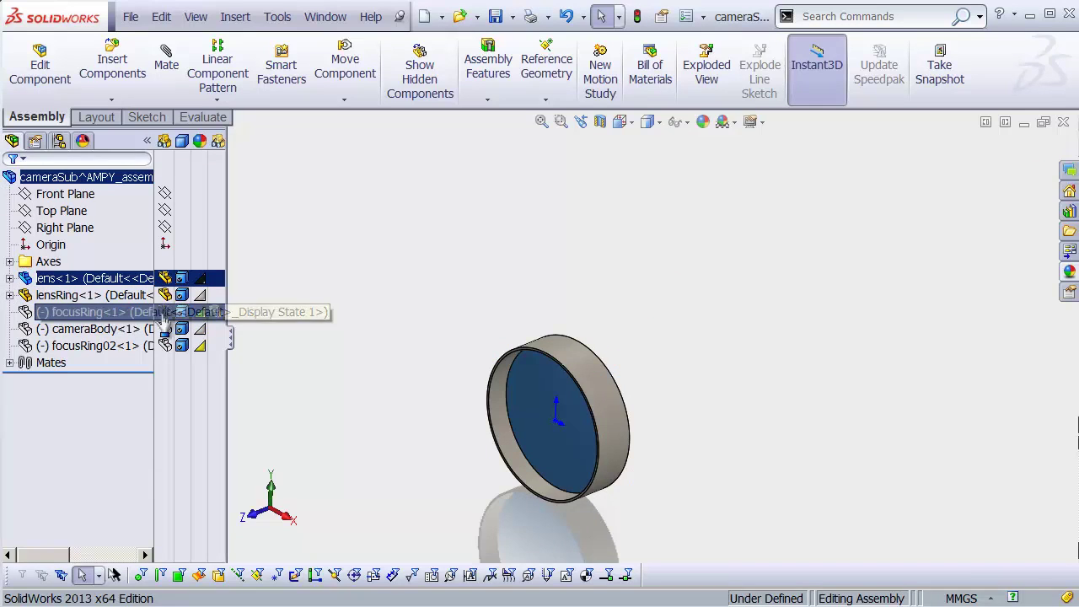
{"action": "left_click", "coordinate": [165, 312]}
{"action": "left_click", "coordinate": [164, 328]}
{"action": "left_click", "coordinate": [164, 346]}
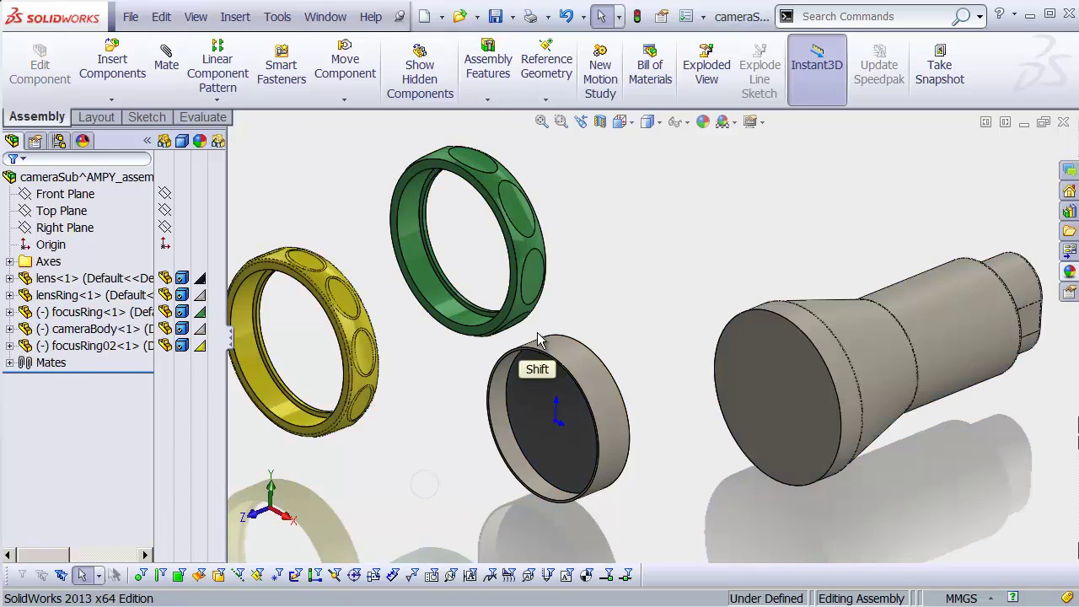
{"action": "middle_click_drag", "start_coordinate": [538, 337], "coordinate": [534, 362], "text": "shift"}
{"action": "middle_click_drag", "start_coordinate": [534, 362], "coordinate": [486, 344], "text": "ctrl"}
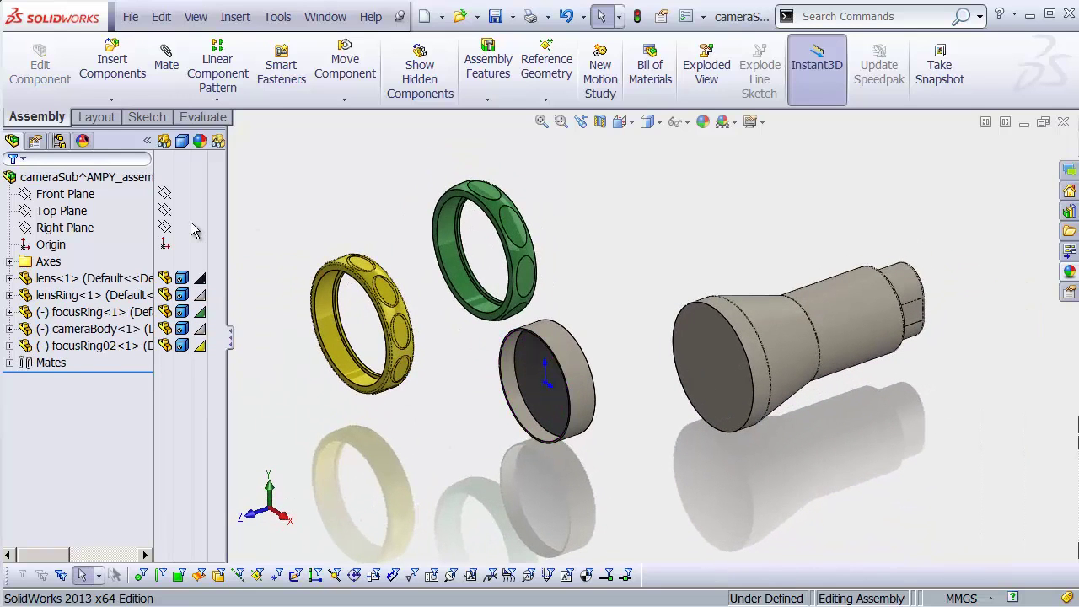
Hide the subassembly's origin and the lens's origin, and collapse the component branches in the tree
{"action": "left_click", "coordinate": [166, 244]}
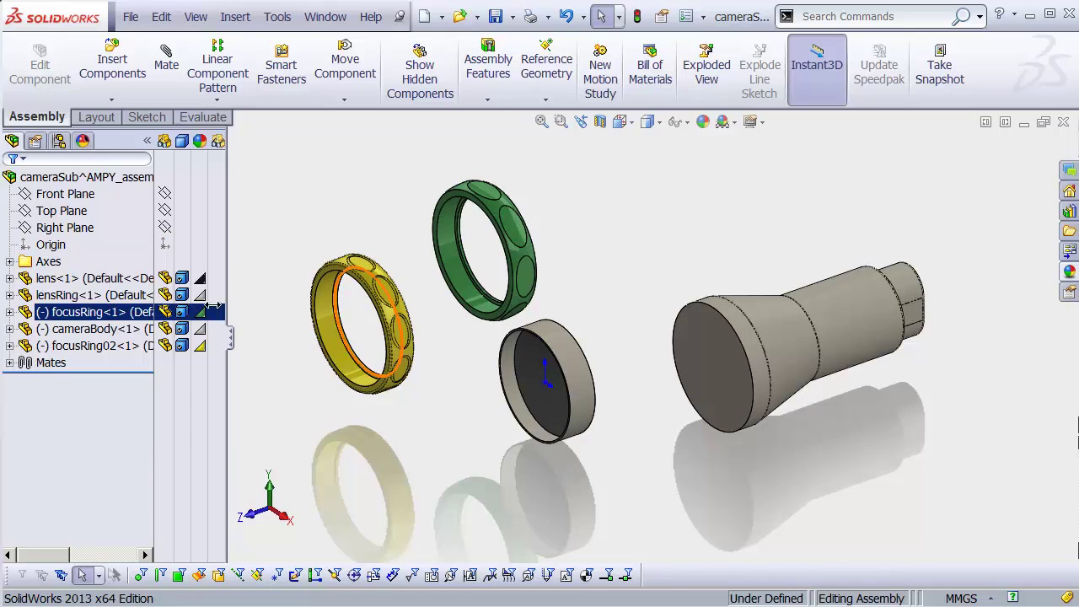
{"action": "left_click", "coordinate": [10, 295]}
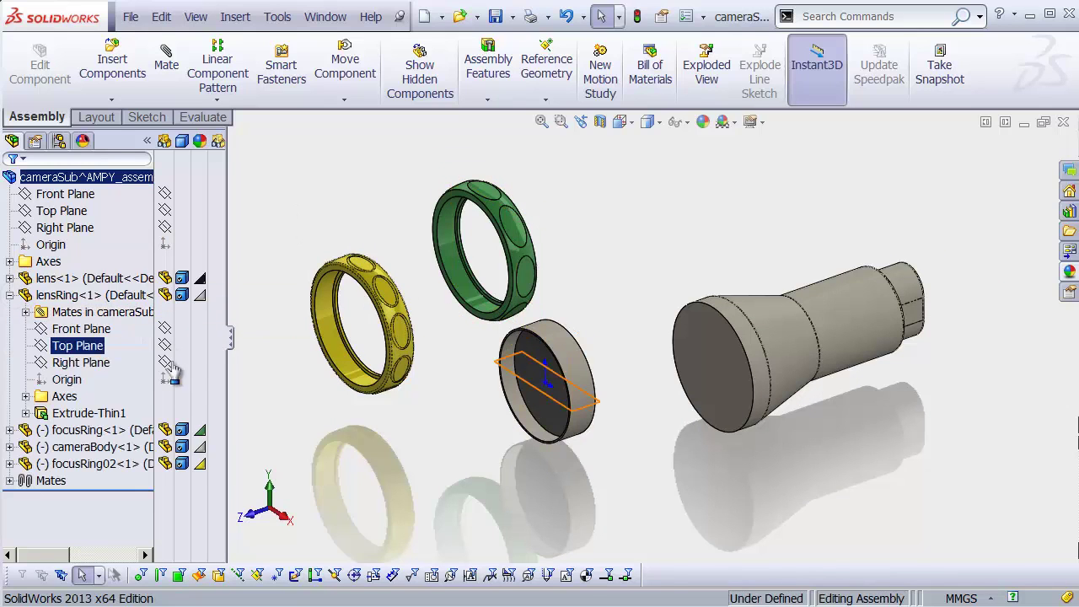
{"action": "left_click", "coordinate": [10, 279]}
{"action": "left_click", "coordinate": [165, 363]}
{"action": "left_click", "coordinate": [10, 278]}
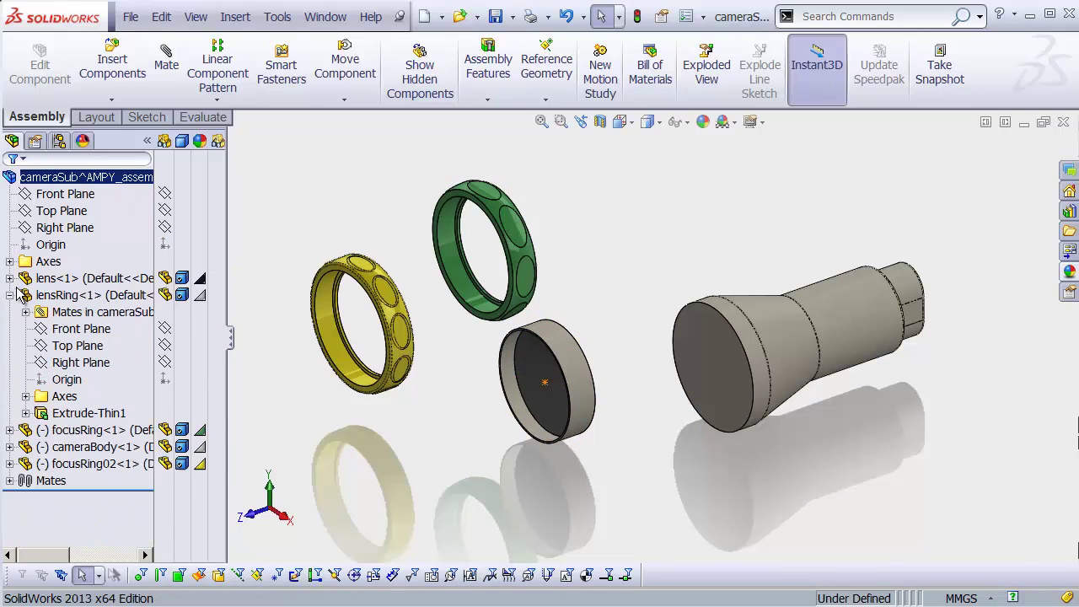
{"action": "left_click", "coordinate": [11, 296]}
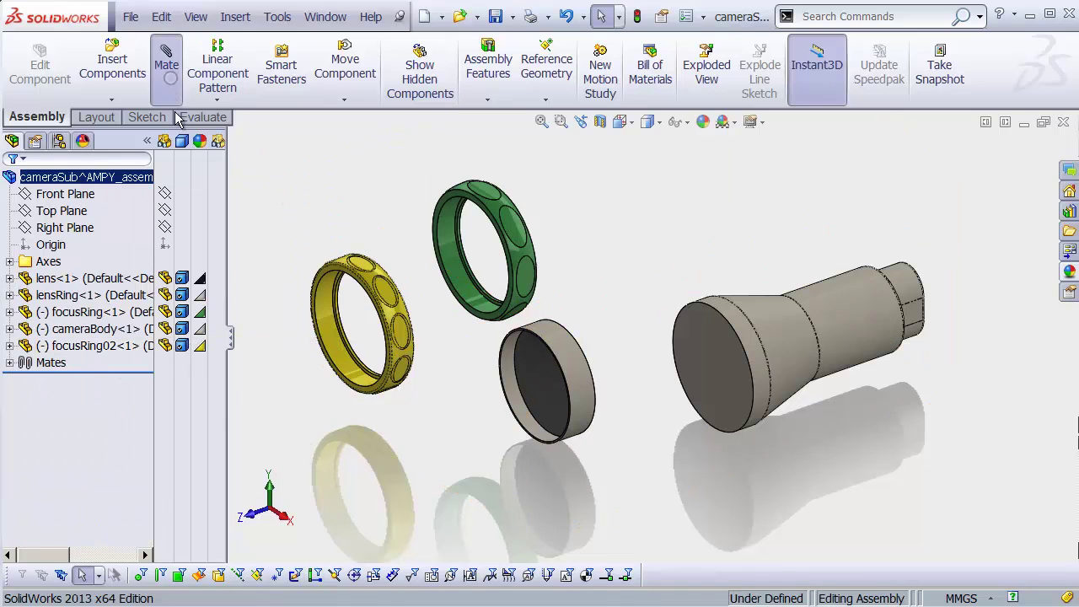
Mate the focusRing02's origin coincident with the subassembly's origin, with the axes aligned
{"action": "left_click", "coordinate": [233, 138]}
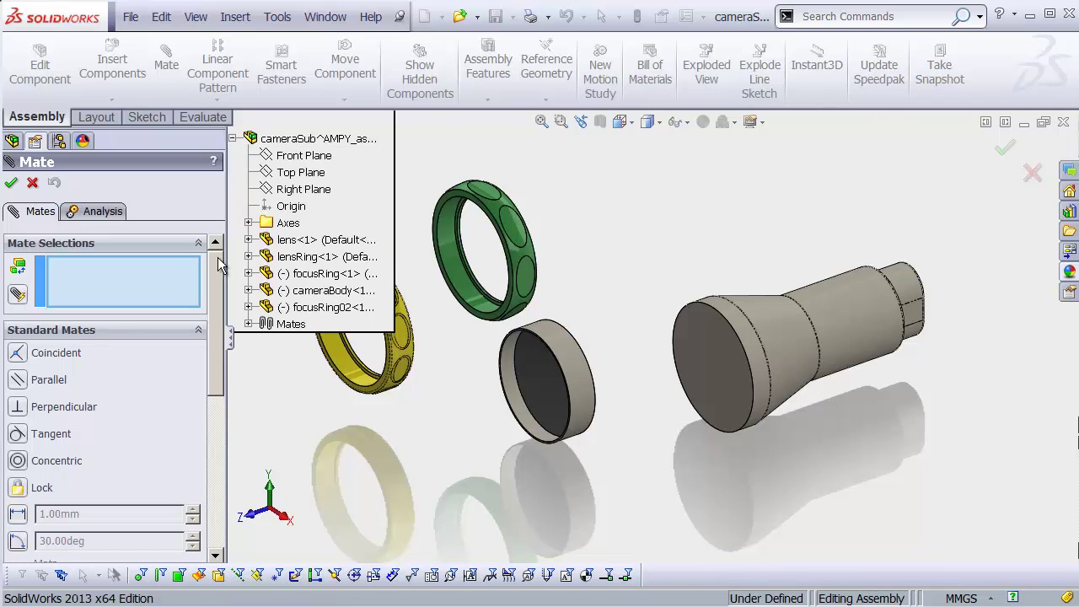
{"action": "left_click", "coordinate": [249, 307]}
{"action": "left_click", "coordinate": [305, 375]}
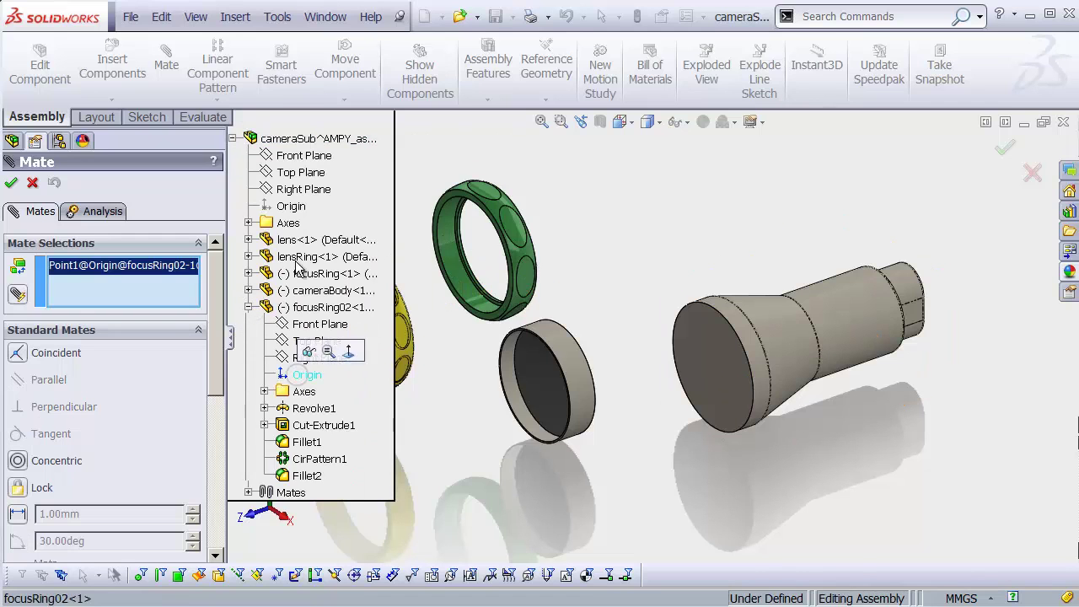
{"action": "left_click", "coordinate": [291, 205]}
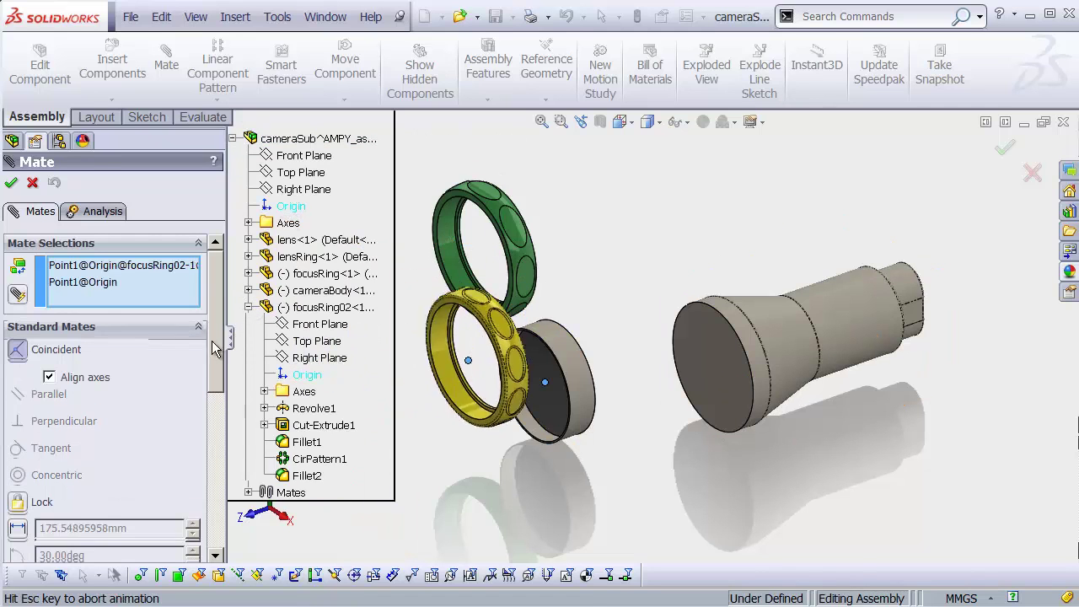
{"action": "left_click", "coordinate": [12, 184]}
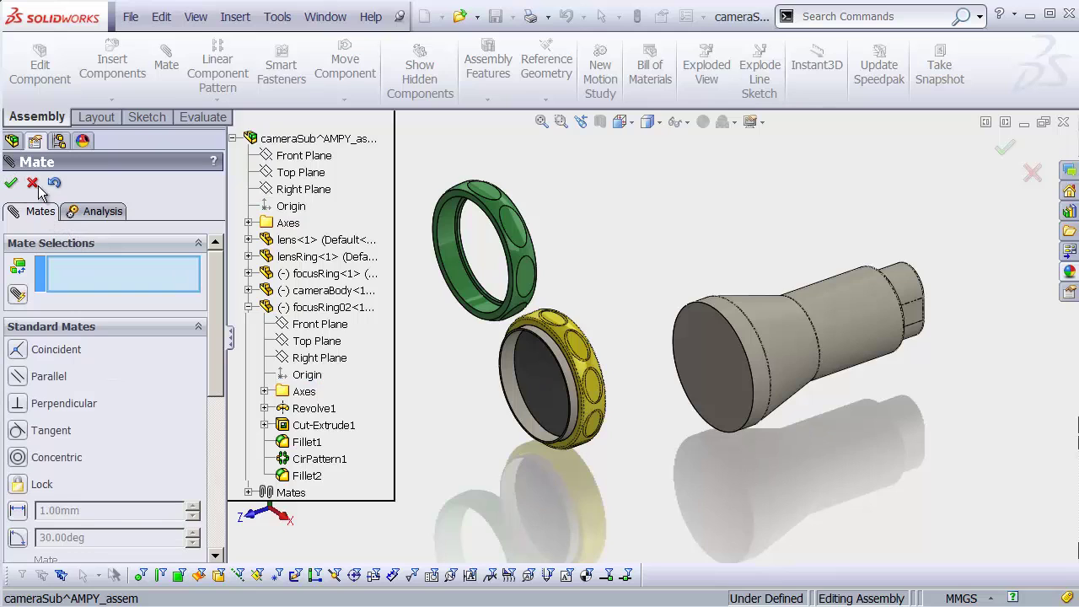
Mate the cameraBody's origin coincident with the subassembly's origin, with the axes aligned
{"action": "left_click", "coordinate": [248, 307]}
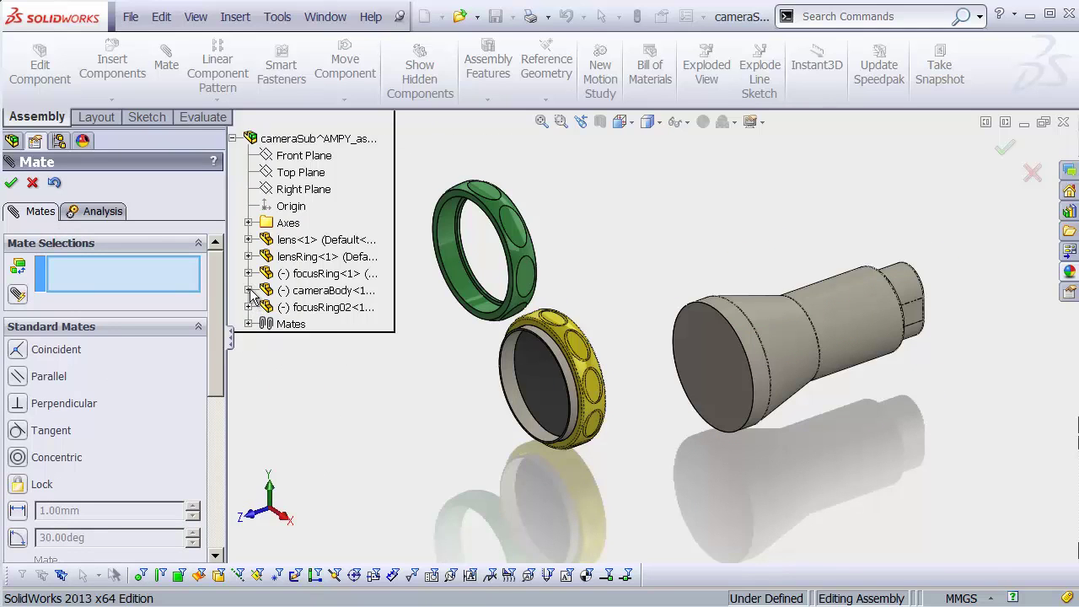
{"action": "left_click", "coordinate": [249, 290]}
{"action": "left_click", "coordinate": [307, 358]}
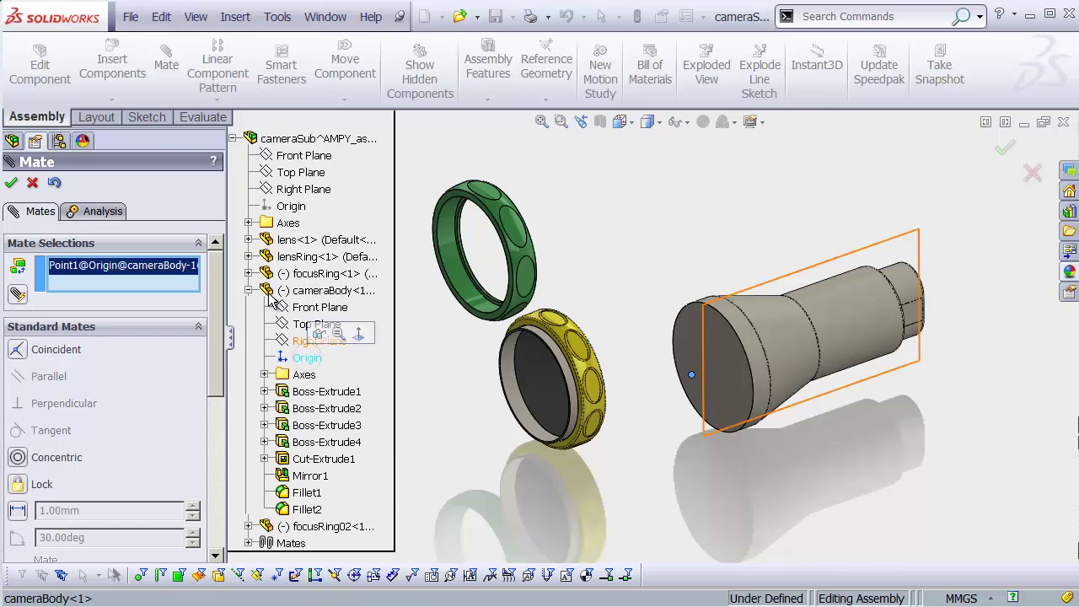
{"action": "left_click", "coordinate": [291, 206]}
{"action": "left_click", "coordinate": [11, 183]}
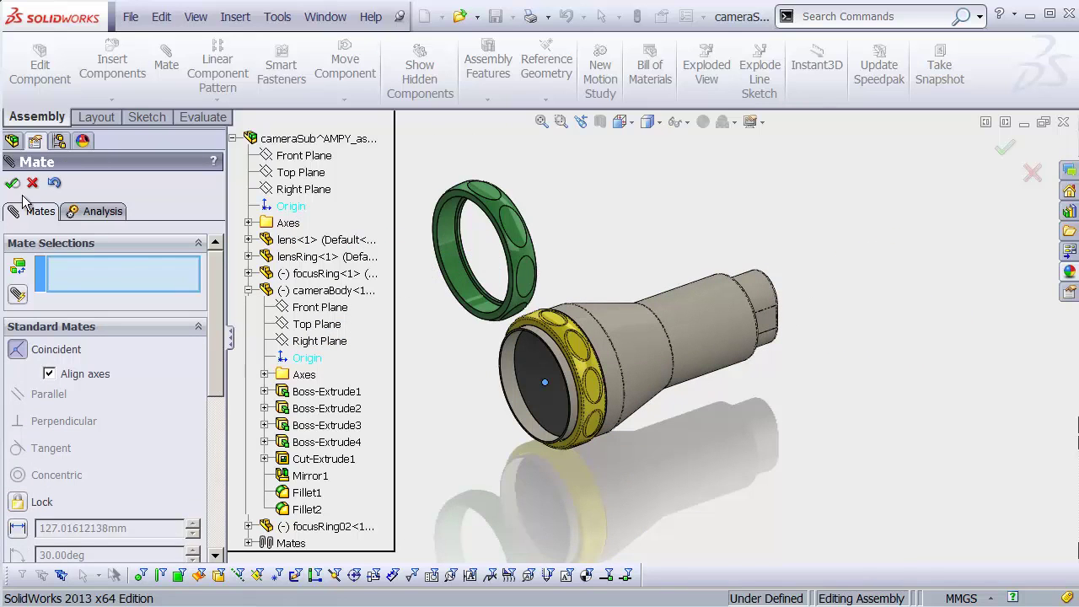
Mate the focusRing's origin coincident with the subassembly's origin, with the axes aligned, and finish mating
{"action": "left_click", "coordinate": [248, 290]}
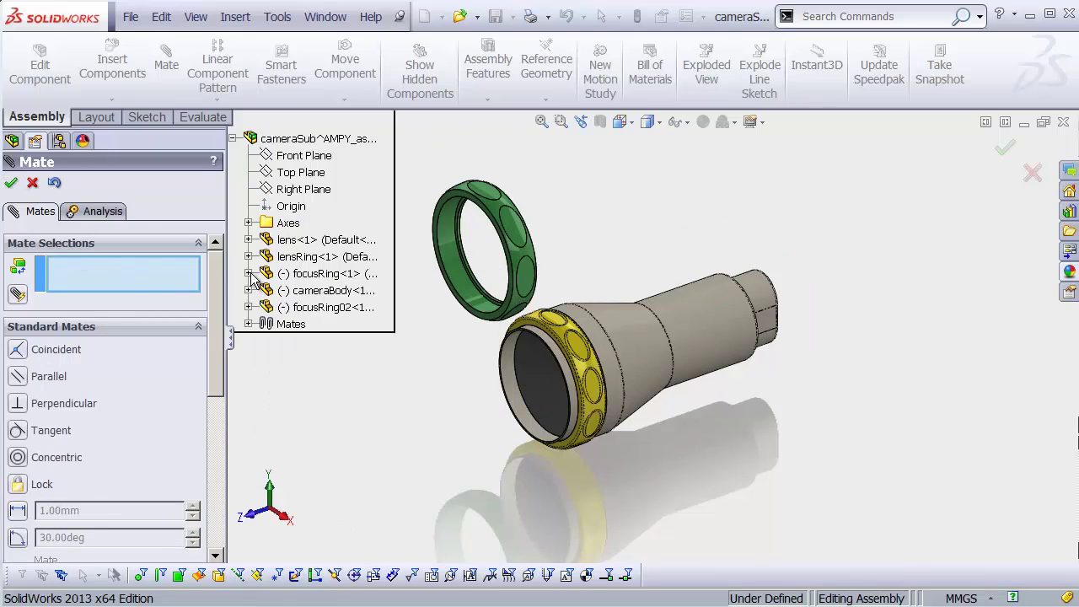
{"action": "left_click", "coordinate": [249, 273]}
{"action": "left_click", "coordinate": [306, 343]}
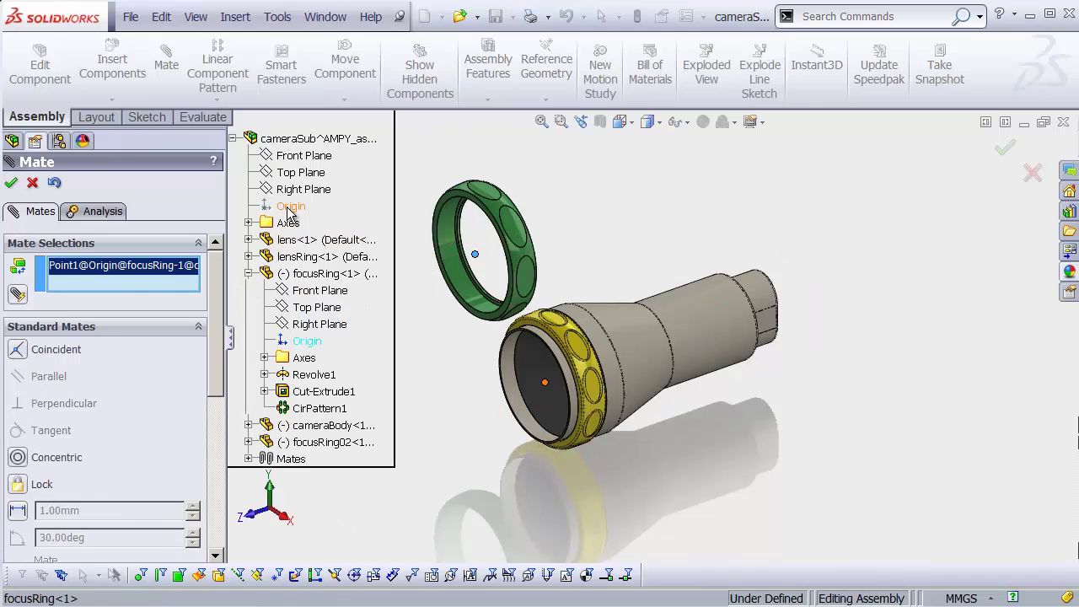
{"action": "left_click", "coordinate": [291, 206]}
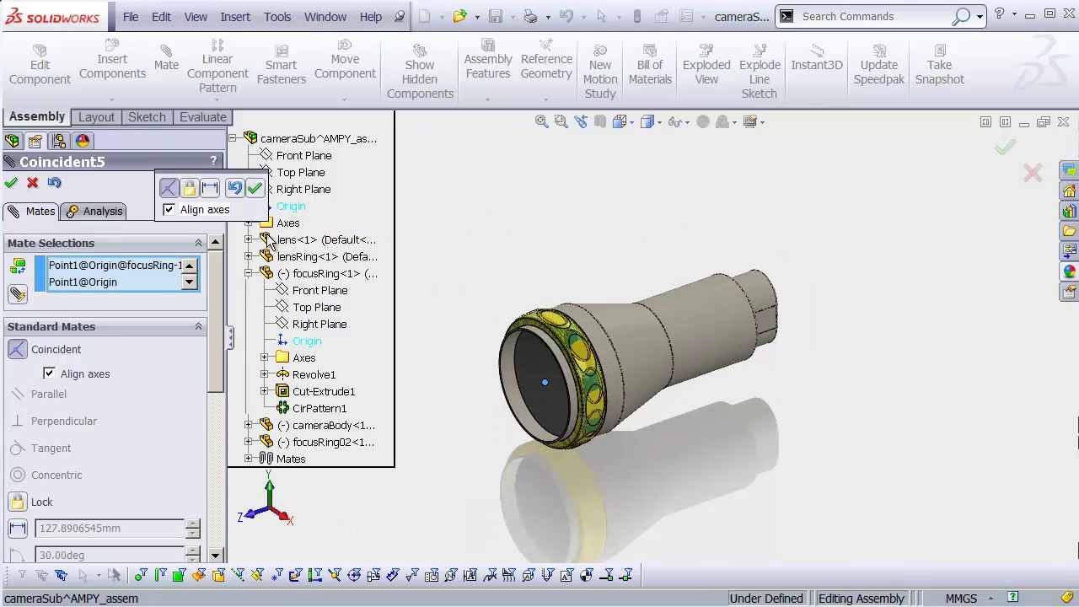
{"action": "left_click", "coordinate": [255, 187]}
{"action": "left_click", "coordinate": [11, 182]}
{"action": "left_click", "coordinate": [374, 182]}
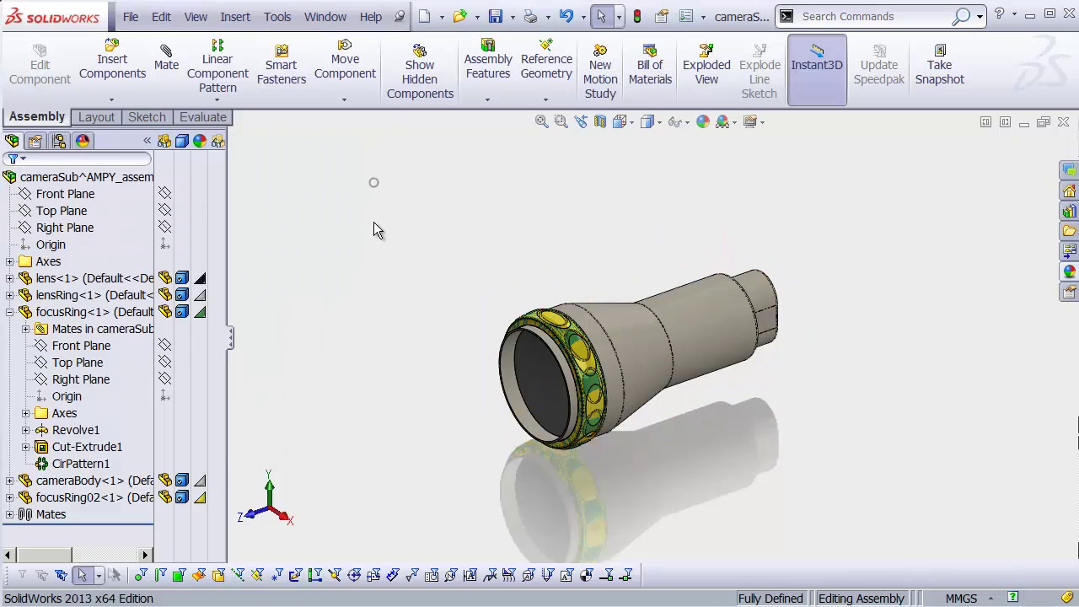
{"action": "left_click", "coordinate": [9, 312]}
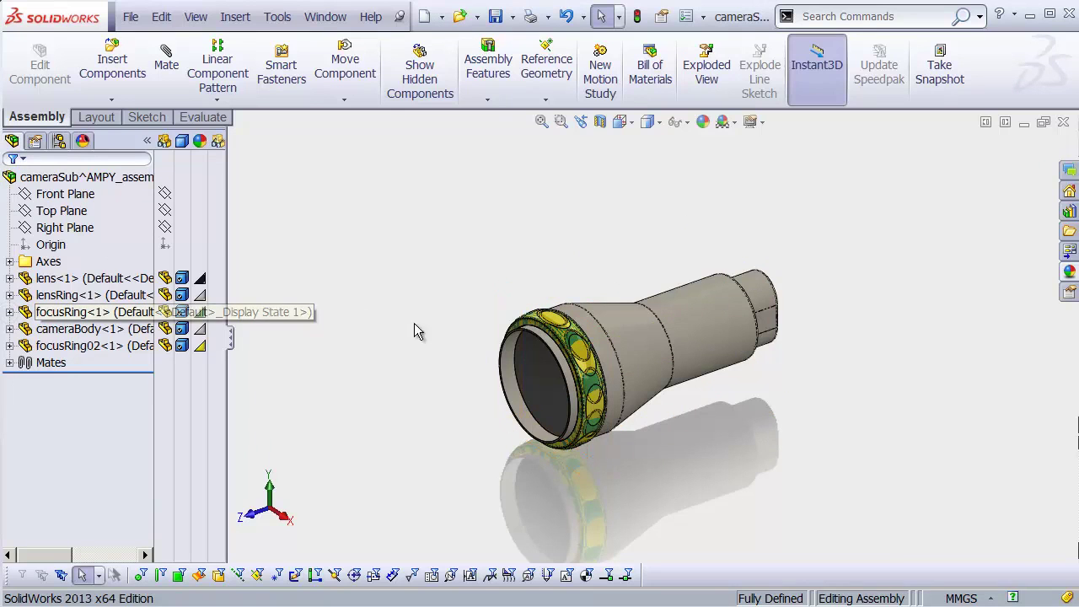
Examine the overlapping focus rings by highlighting the focusRing and focusRing02 components in turn
{"action": "mouse_move", "coordinate": [418, 331]}
{"action": "middle_mouse_down", "text": "shift"}
{"action": "mouse_move", "coordinate": [477, 332]}
{"action": "mouse_move", "coordinate": [494, 276]}
{"action": "mouse_move", "coordinate": [467, 328]}
{"action": "mouse_move", "coordinate": [492, 302]}
{"action": "mouse_move", "coordinate": [423, 350]}
{"action": "middle_mouse_up", "text": "shift"}
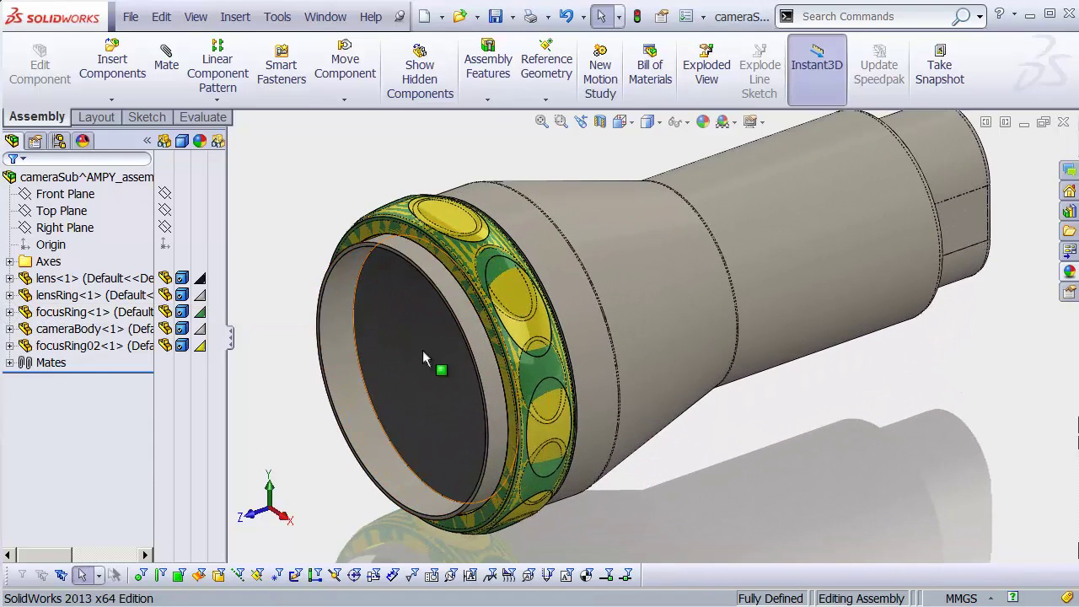
{"action": "left_click", "coordinate": [451, 217]}
{"action": "left_click", "coordinate": [92, 312]}
{"action": "left_click", "coordinate": [233, 269]}
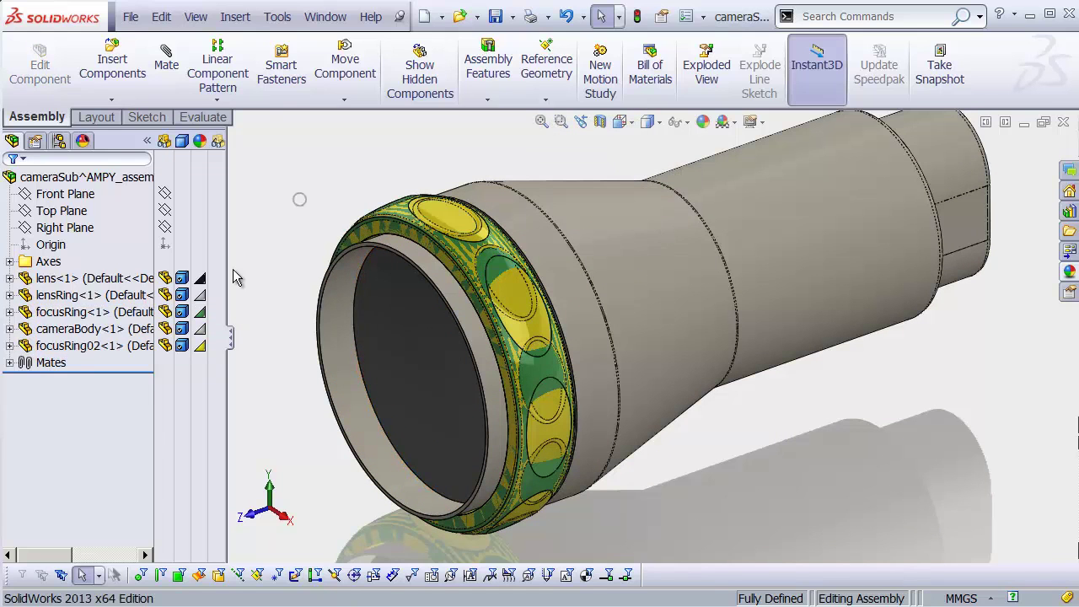
{"action": "left_click", "coordinate": [151, 314]}
{"action": "left_click", "coordinate": [110, 297], "text": "ctrl"}
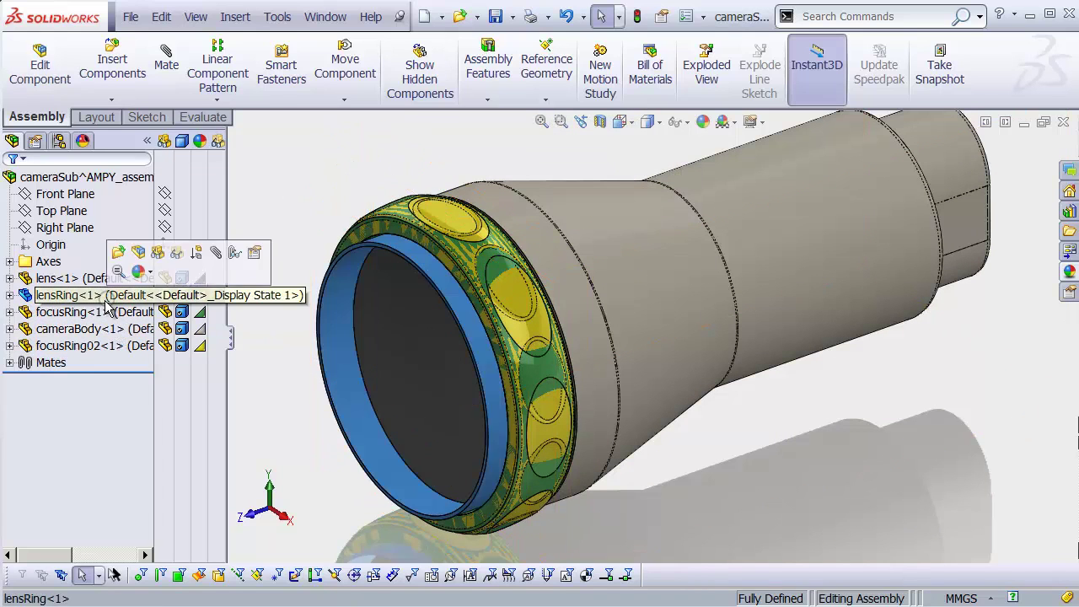
{"action": "left_click", "coordinate": [99, 314]}
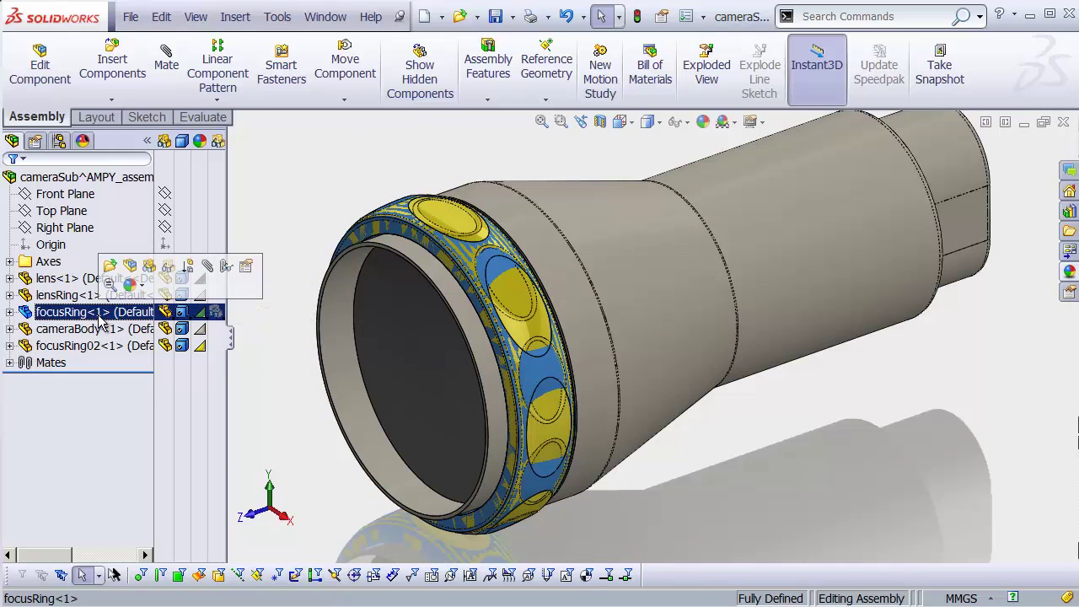
{"action": "left_click", "coordinate": [100, 329], "text": "ctrl"}
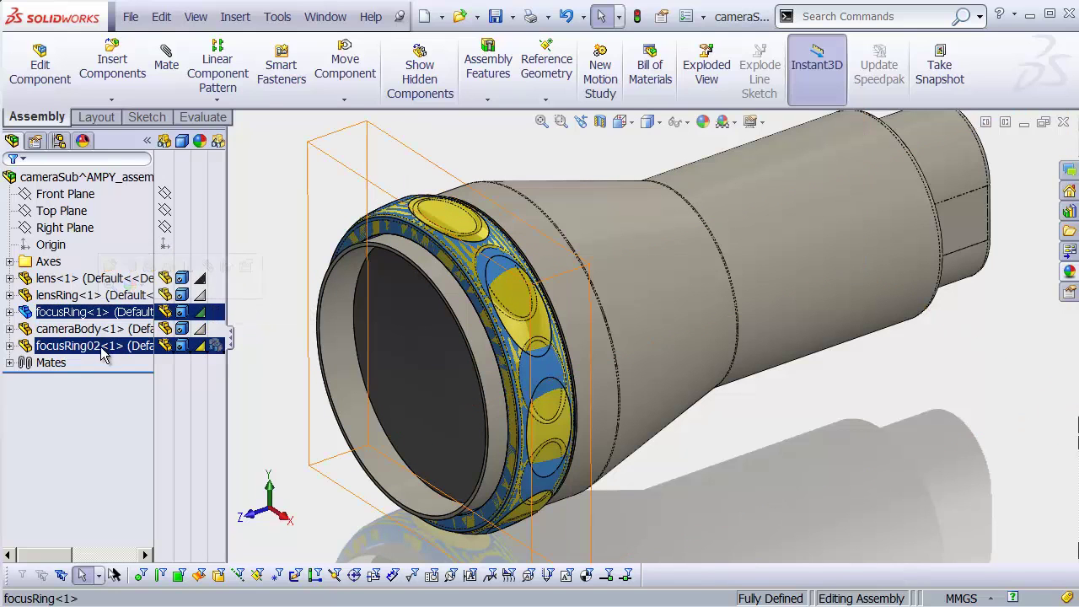
{"action": "left_click", "coordinate": [100, 347]}
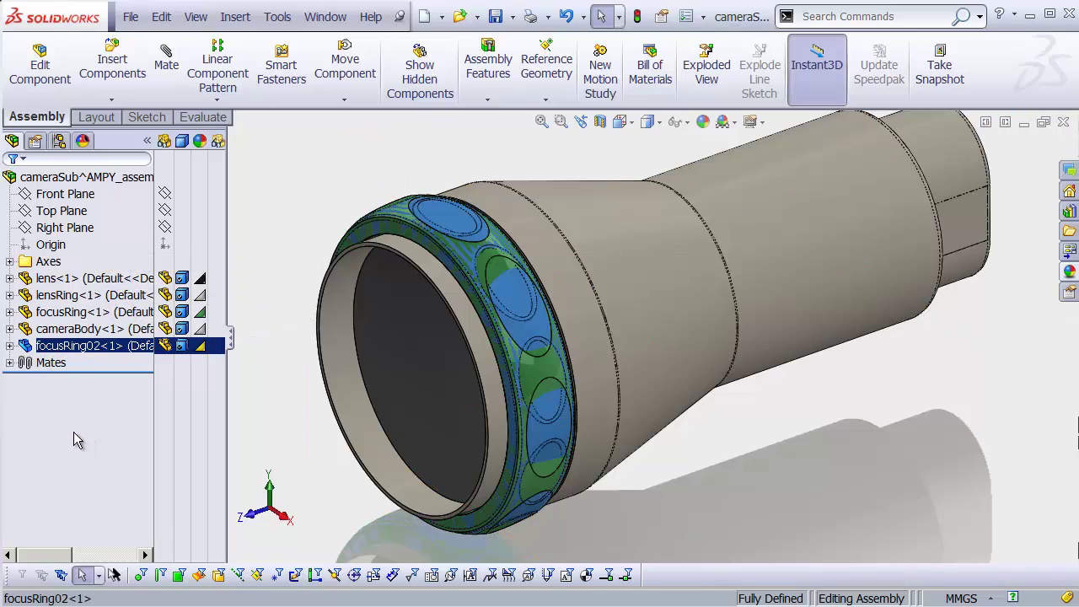
Suppress the focusRing component so that only focusRing02 is active on the camera
{"action": "left_click", "coordinate": [70, 314]}
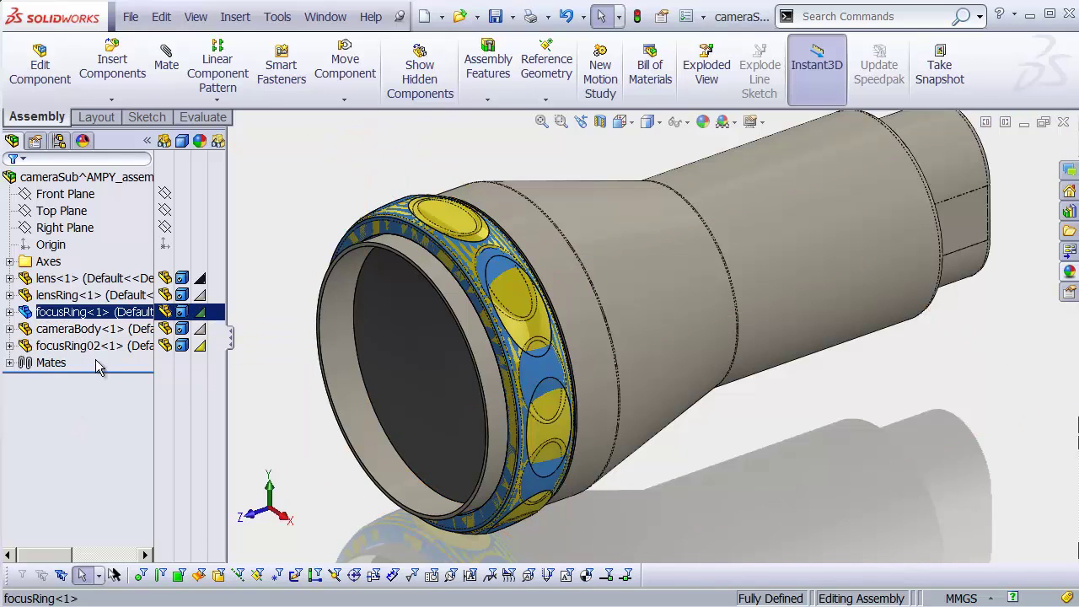
{"action": "right_click", "coordinate": [81, 315]}
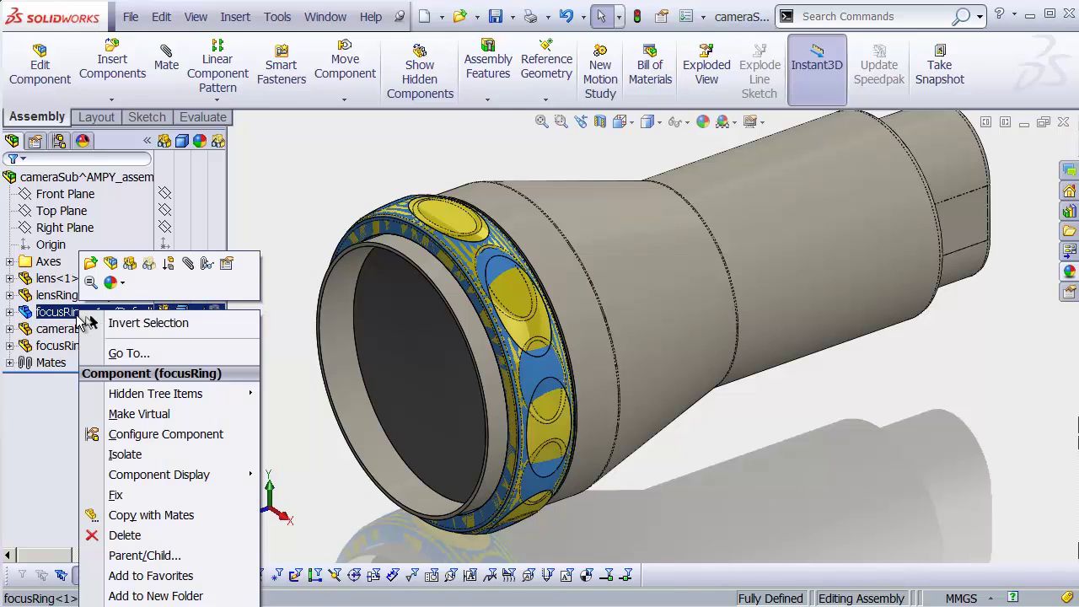
{"action": "left_click", "coordinate": [169, 267]}
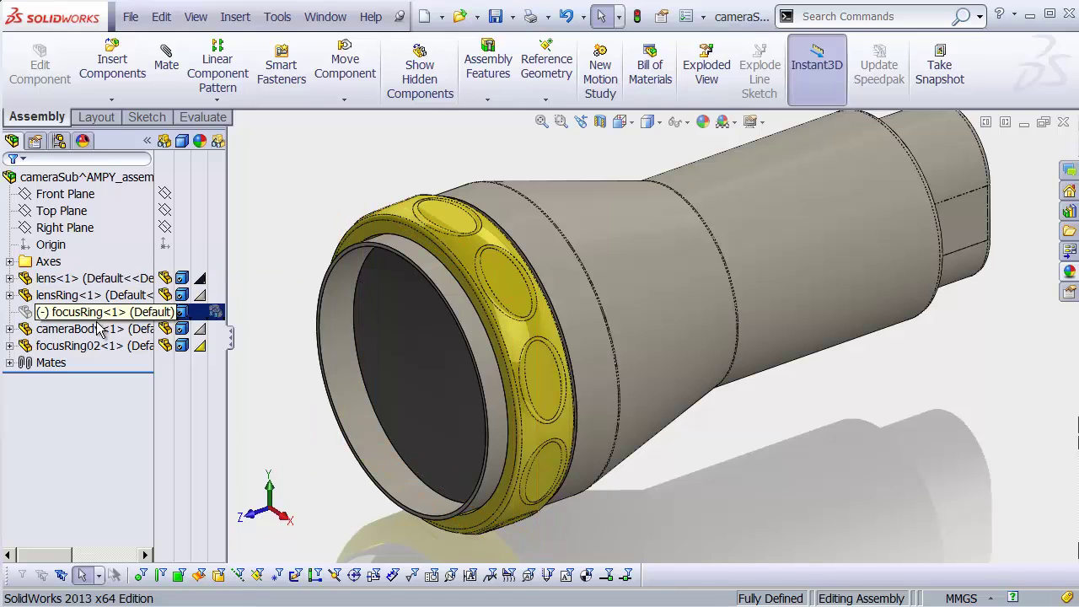
{"action": "left_click", "coordinate": [68, 317]}
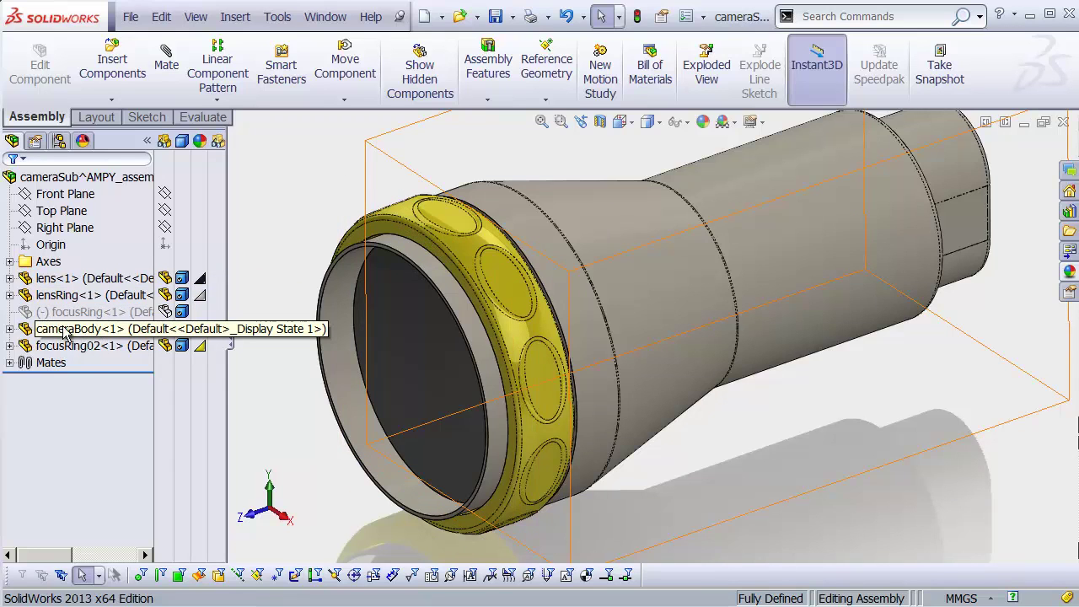
{"action": "left_click", "coordinate": [60, 317]}
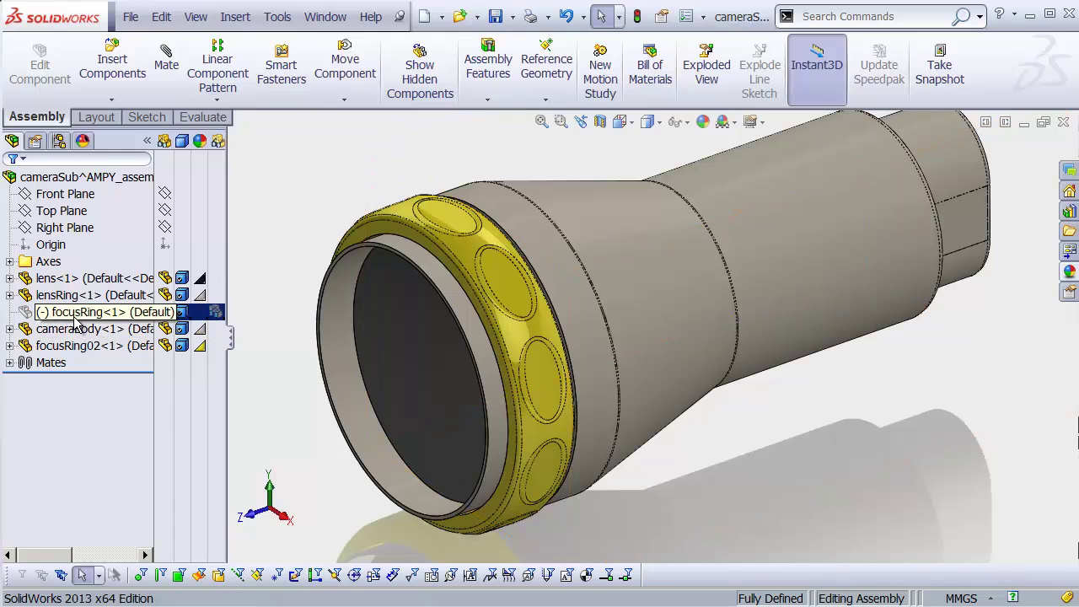
{"action": "middle_click_drag", "start_coordinate": [302, 229], "coordinate": [289, 302], "text": "shift"}
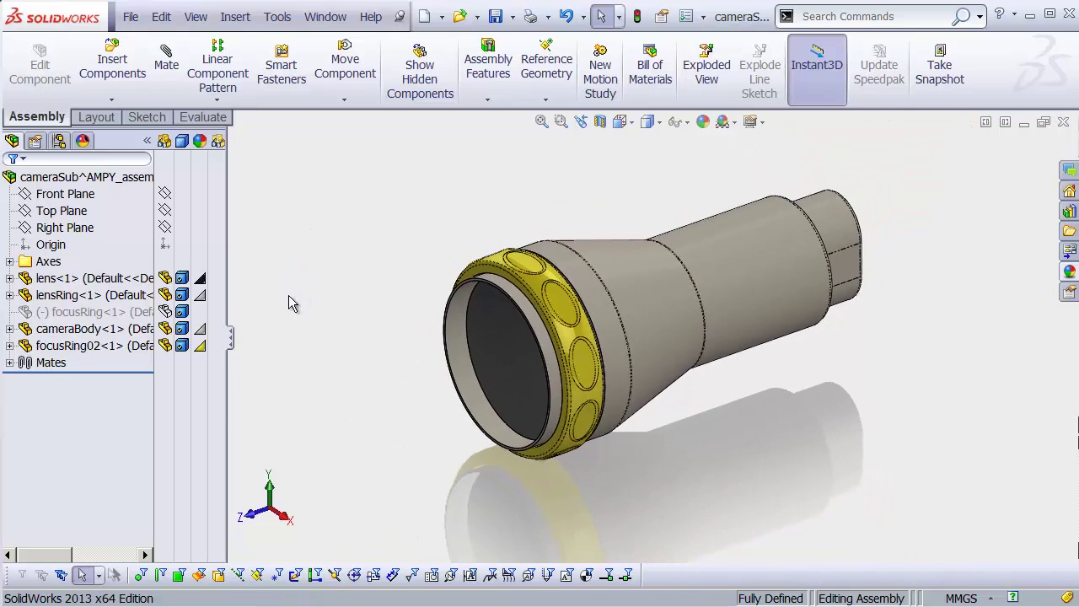
Unsuppress the focusRing component and suppress it again
{"action": "right_click", "coordinate": [99, 312]}
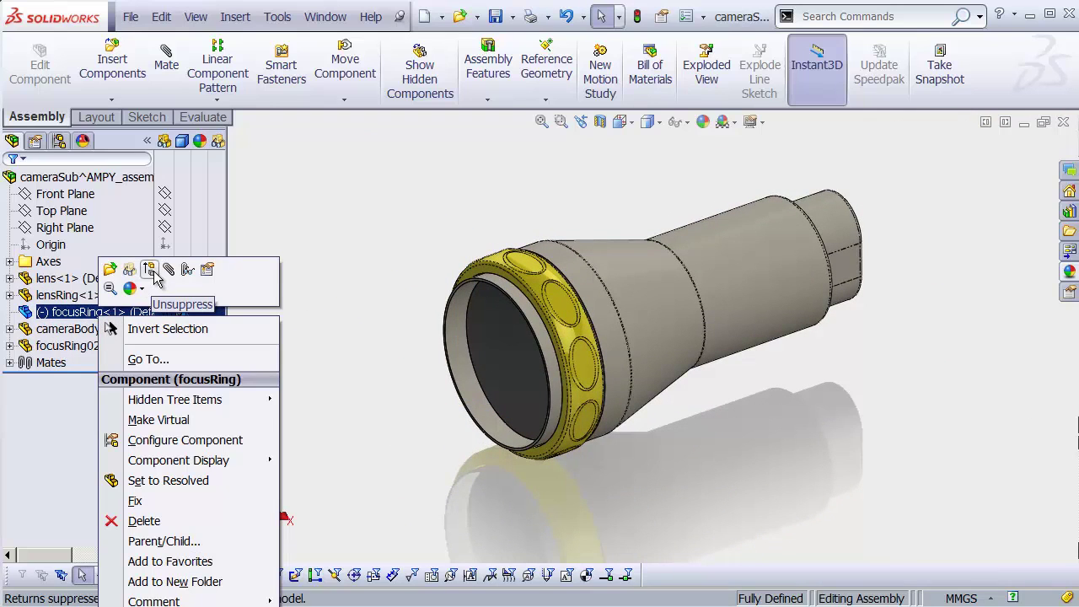
{"action": "left_click", "coordinate": [155, 278]}
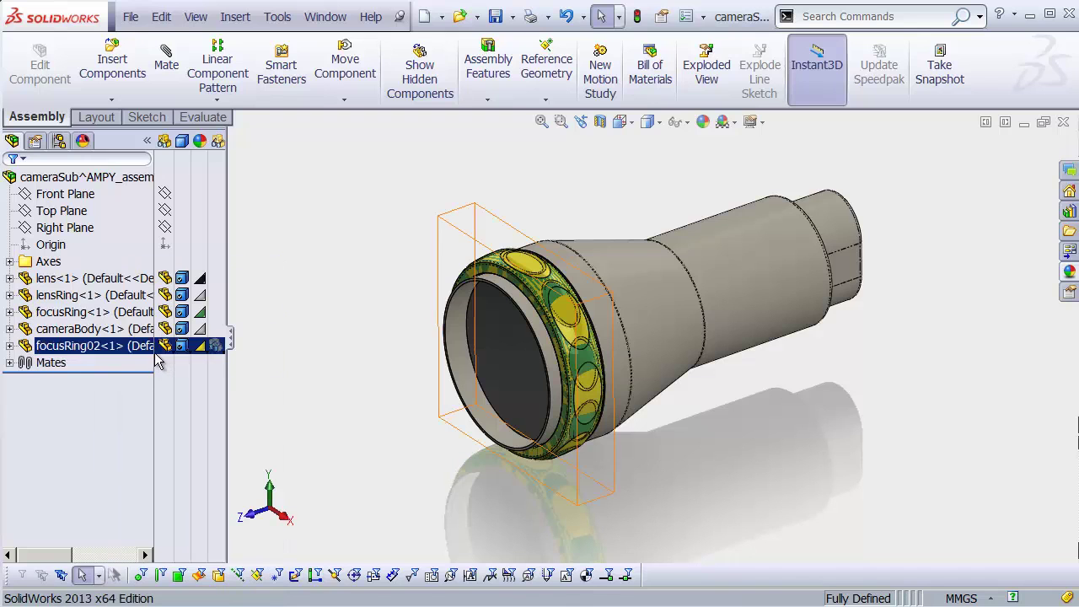
{"action": "right_click", "coordinate": [97, 313]}
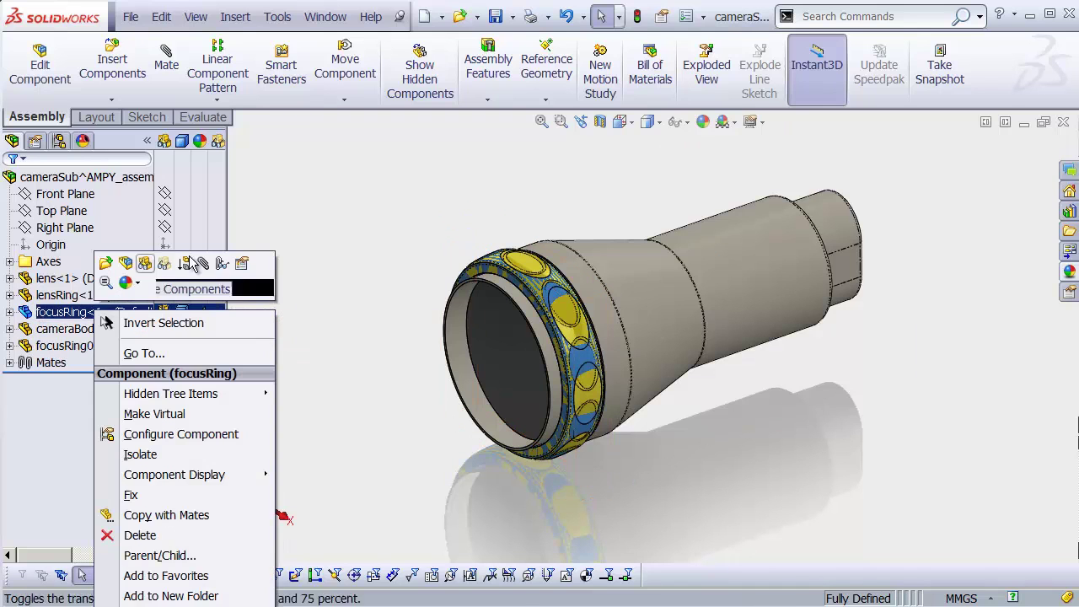
{"action": "left_click", "coordinate": [184, 264]}
{"action": "scroll", "coordinate": [432, 227], "scroll_direction": "up", "scroll_amount": 2}
{"action": "middle_click_drag", "start_coordinate": [437, 260], "coordinate": [445, 280], "text": "ctrl"}
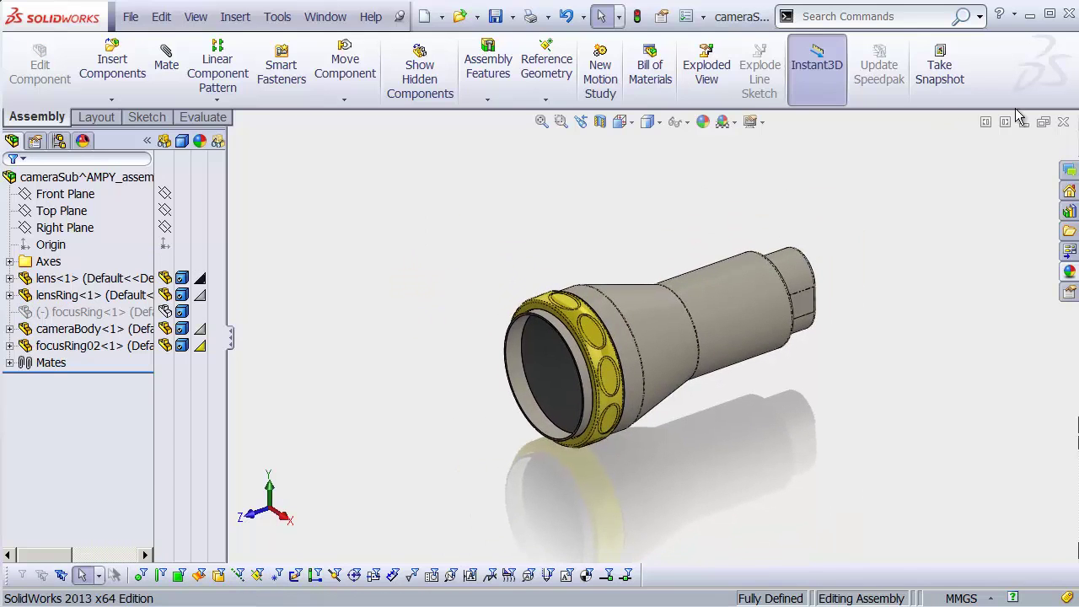
Close the cameraSub subassembly, saving all modified documents, and return to the AMPY_assem assembly
{"action": "left_click", "coordinate": [1063, 122]}
{"action": "left_click", "coordinate": [181, 288]}
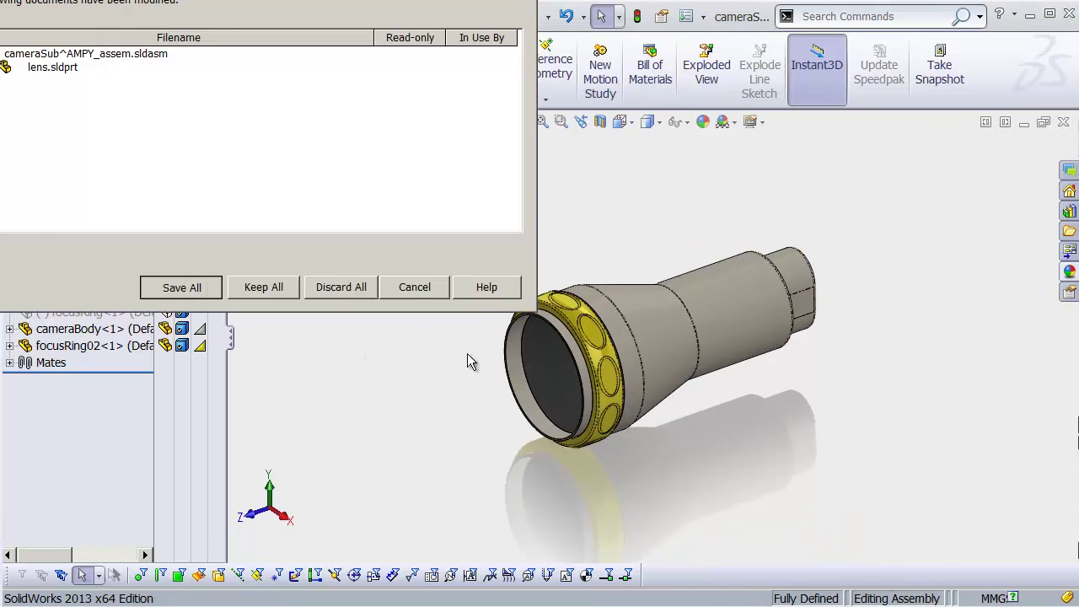
{"action": "middle_click_drag", "start_coordinate": [494, 360], "coordinate": [483, 309], "text": "shift"}
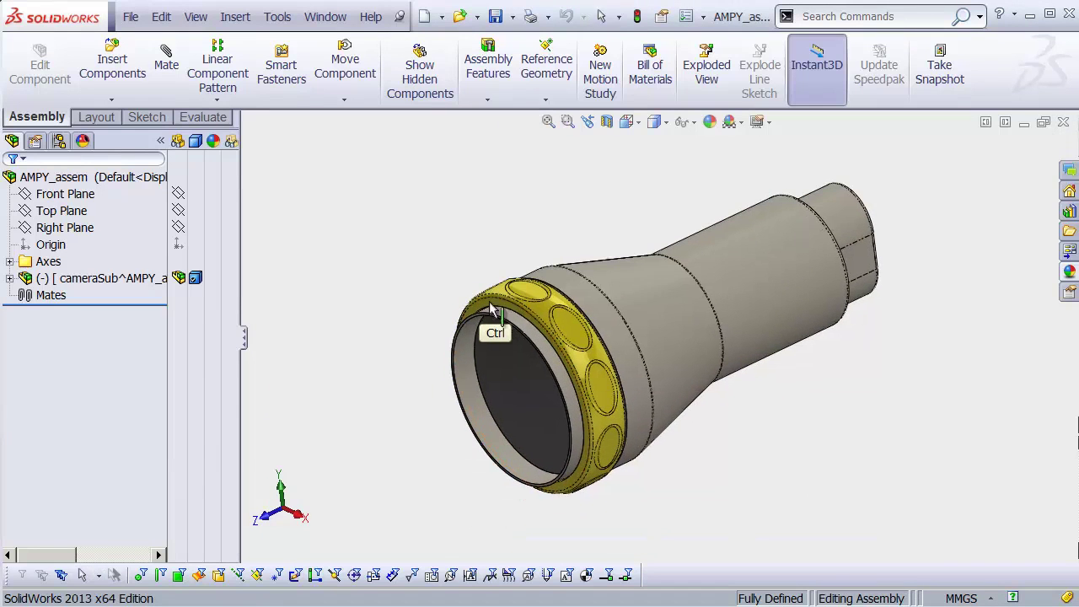
Show the Front, Top and Right planes of the AMPY_assem assembly
{"action": "left_click", "coordinate": [77, 279]}
{"action": "left_click", "coordinate": [76, 281]}
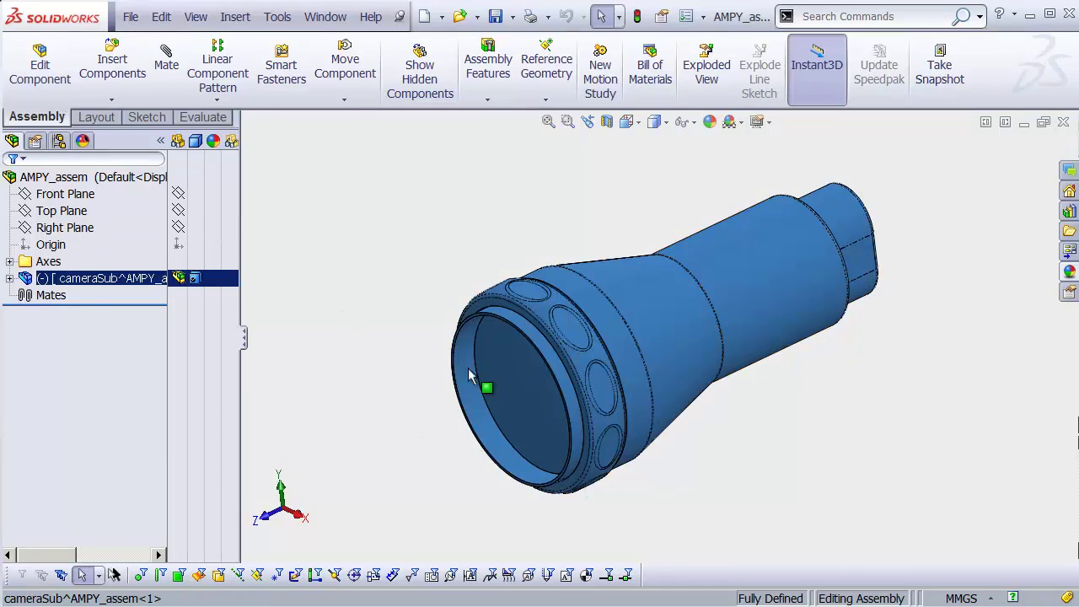
{"action": "left_click", "coordinate": [402, 251]}
{"action": "left_click_drag", "start_coordinate": [178, 194], "coordinate": [178, 228]}
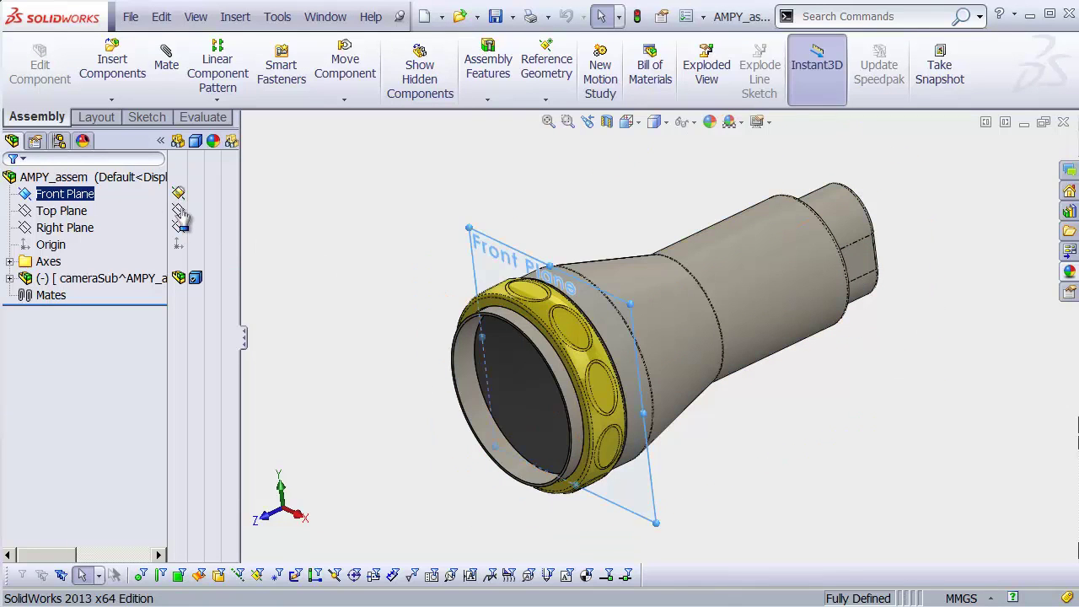
{"action": "left_click", "coordinate": [374, 246]}
{"action": "middle_click_drag", "start_coordinate": [447, 246], "coordinate": [454, 270], "text": "shift"}
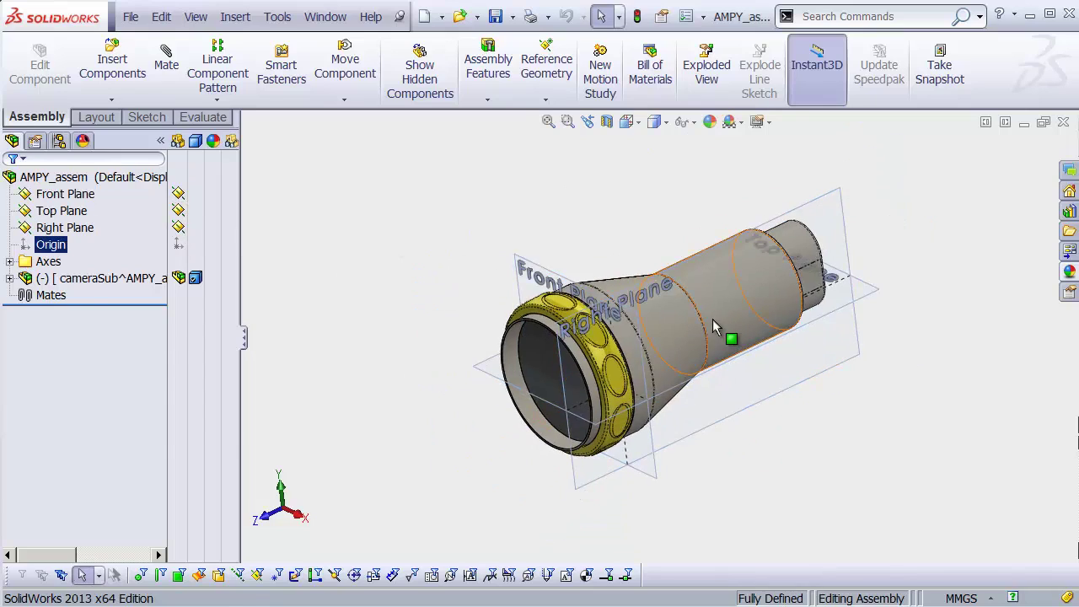
Move the unmated cameraSub subassembly freely relative to the assembly's reference planes
{"action": "left_click_drag", "start_coordinate": [715, 321], "coordinate": [816, 323]}
{"action": "middle_click_drag", "start_coordinate": [582, 344], "coordinate": [667, 430]}
{"action": "left_click_drag", "start_coordinate": [778, 390], "coordinate": [932, 443]}
{"action": "middle_click_drag", "start_coordinate": [786, 401], "coordinate": [439, 473]}
{"action": "left_click", "coordinate": [439, 472]}
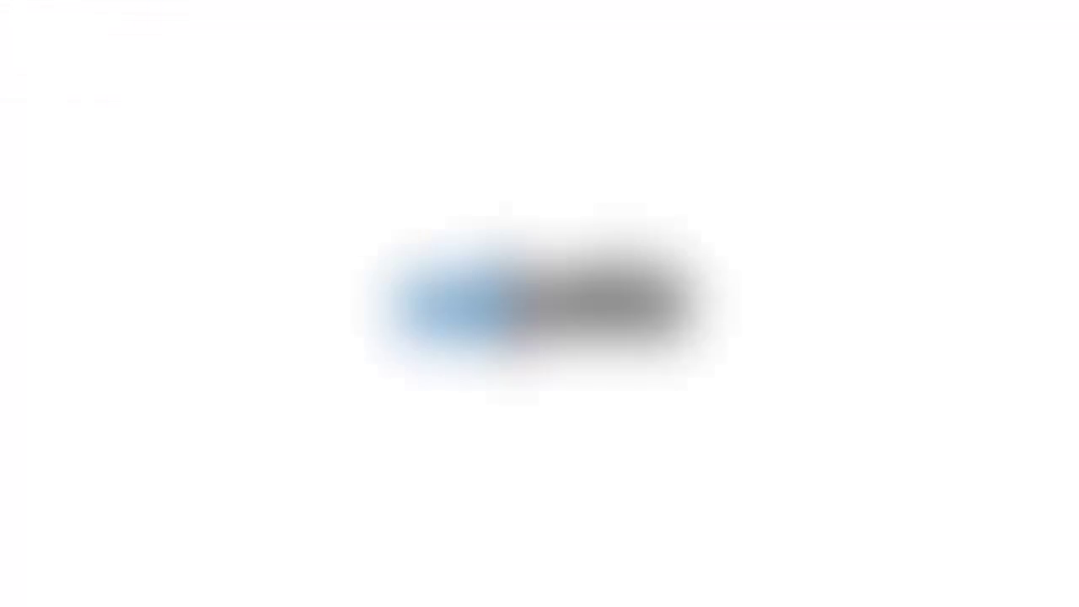